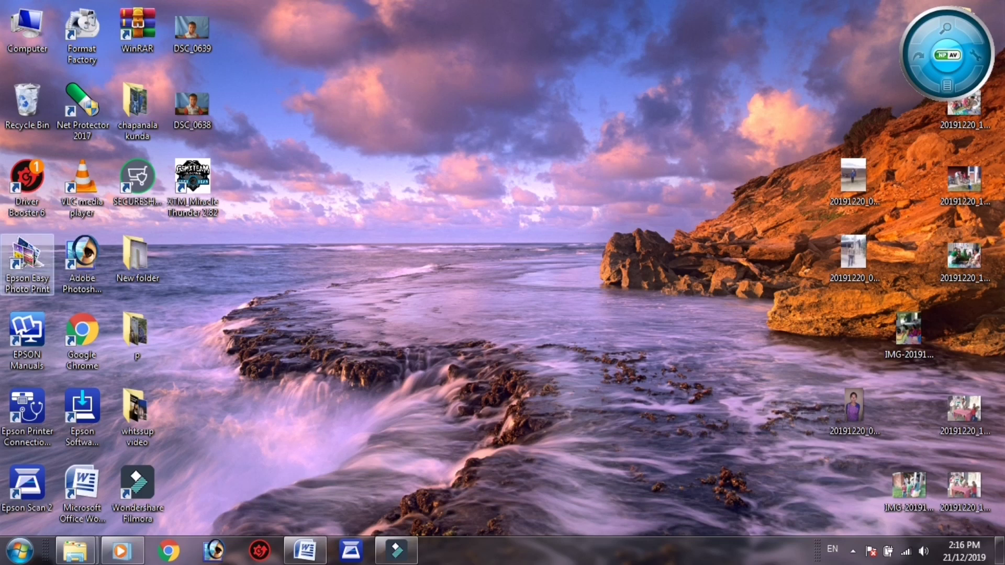
Step: Bring Chrome forward and open the Student Portal (Examination Forms Login) page on guportal.in
{"action": "left_click", "coordinate": [167, 551]}
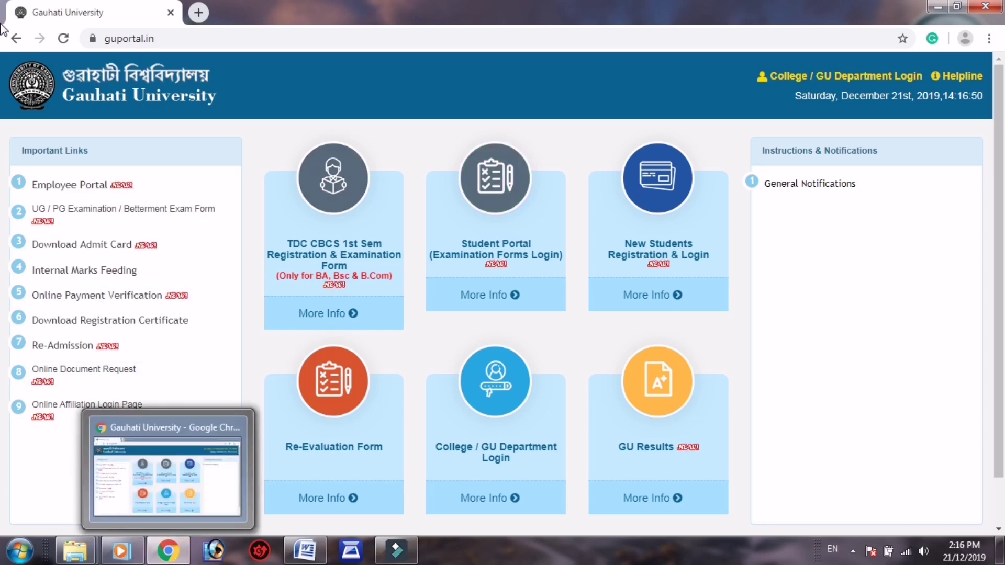
{"action": "left_click", "coordinate": [504, 257]}
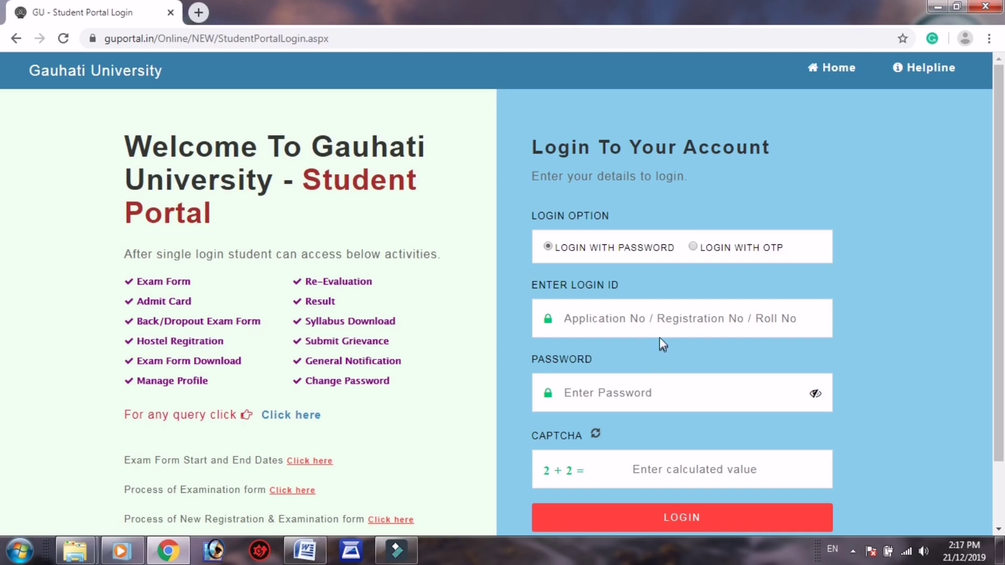
Step: Browse from Computer to Local Disk (D:) and into the Online Apply folder
{"action": "left_click", "coordinate": [654, 326]}
{"action": "left_click", "coordinate": [609, 403]}
{"action": "mouse_move", "coordinate": [78, 549]}
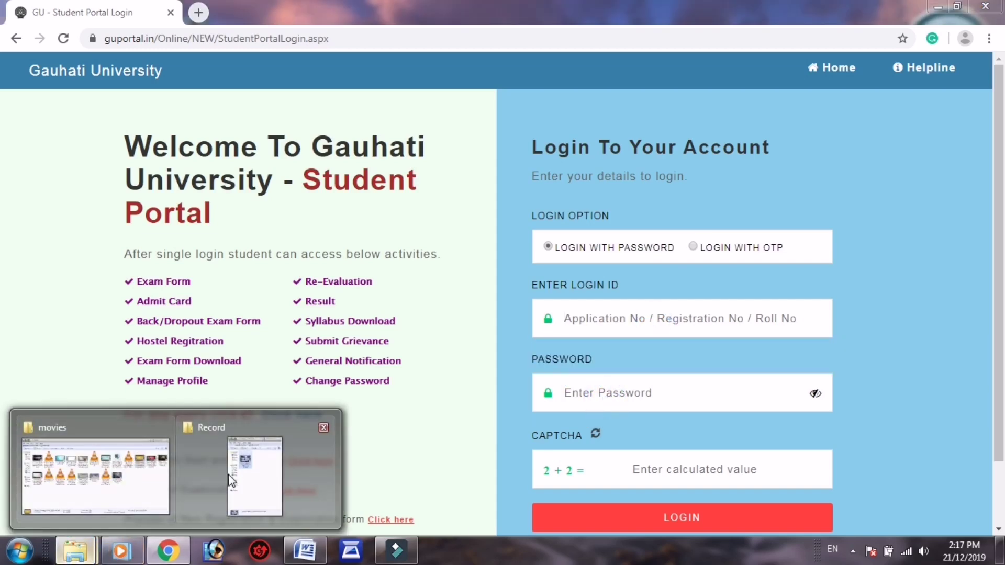
{"action": "key", "text": "super"}
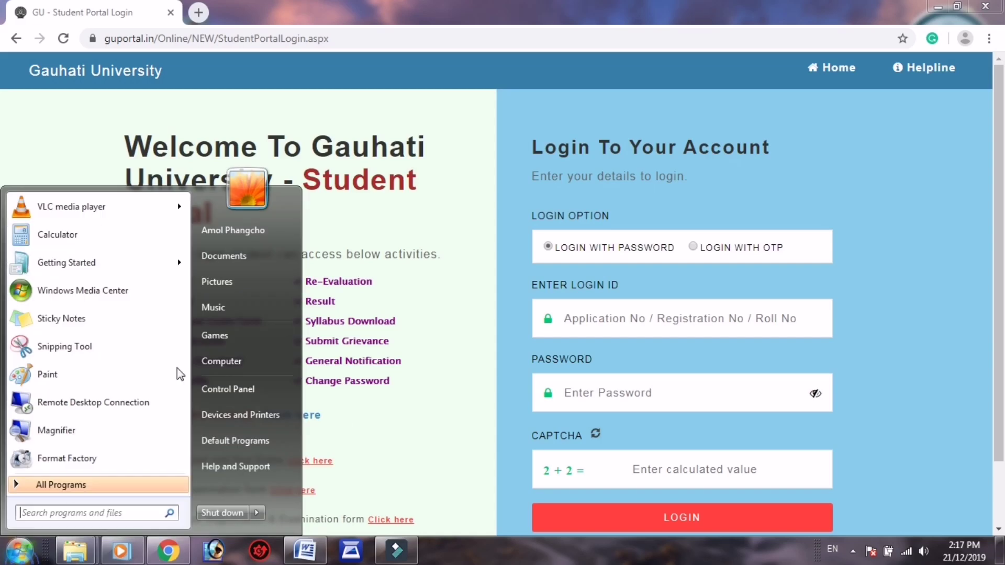
{"action": "left_click", "coordinate": [227, 366]}
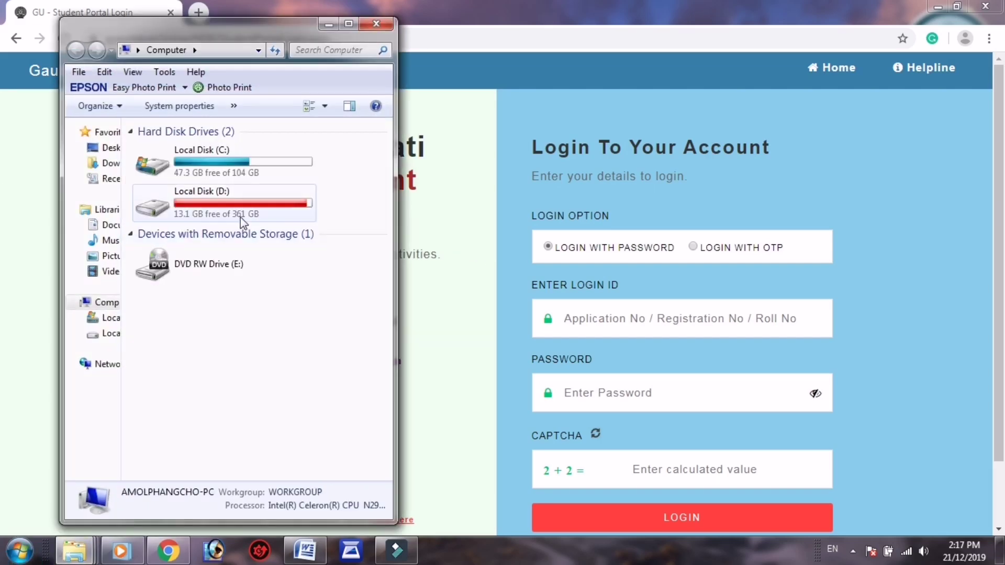
{"action": "double_click", "coordinate": [241, 219]}
{"action": "scroll", "coordinate": [234, 390], "scroll_direction": "down", "scroll_amount": 5}
{"action": "scroll", "coordinate": [242, 270], "scroll_direction": "up", "scroll_amount": 2}
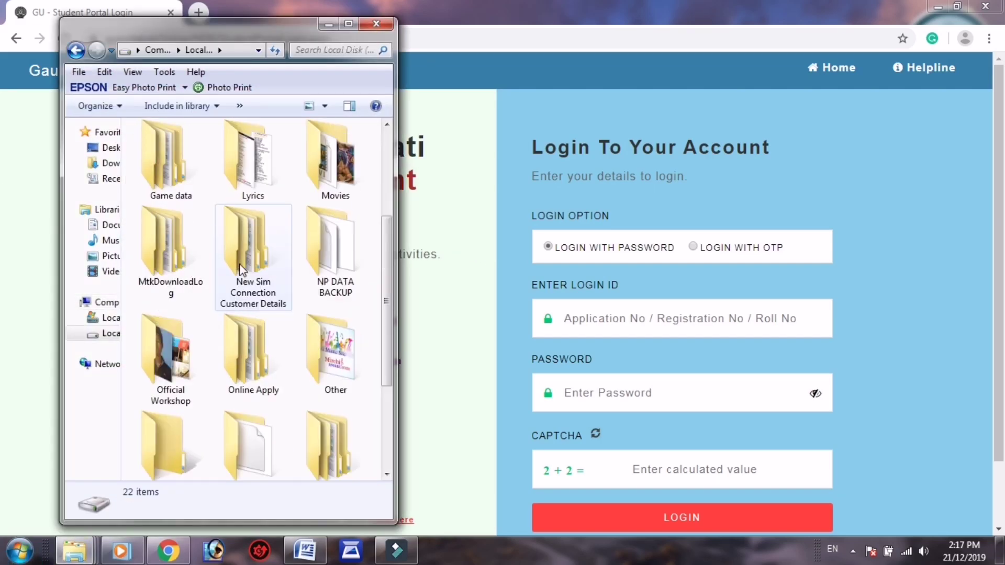
{"action": "double_click", "coordinate": [258, 366]}
Step: Open the Login Id text file in BA 1st Sem Registration > 2019 > the student's folder
{"action": "left_click", "coordinate": [242, 204]}
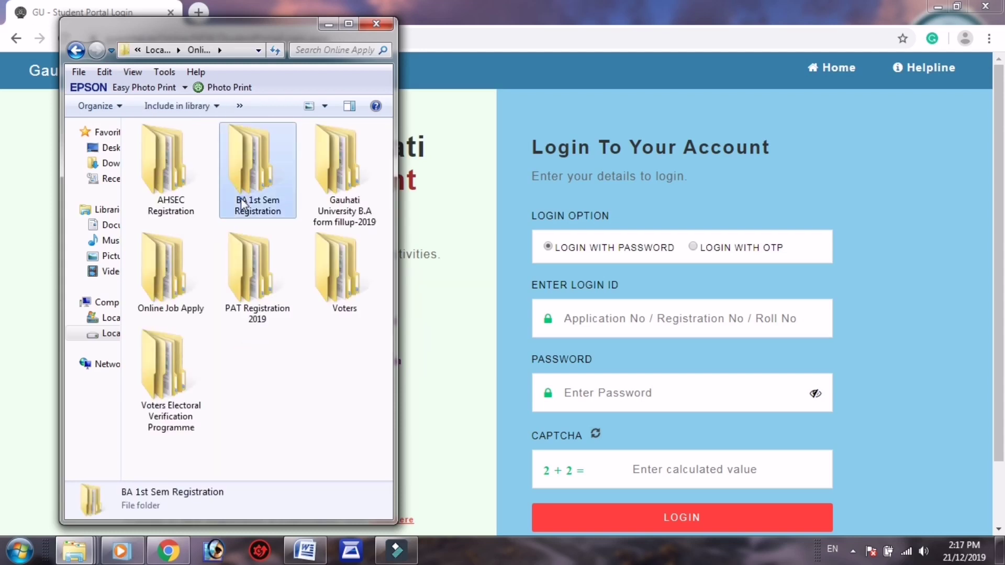
{"action": "double_click", "coordinate": [242, 204]}
{"action": "double_click", "coordinate": [181, 171]}
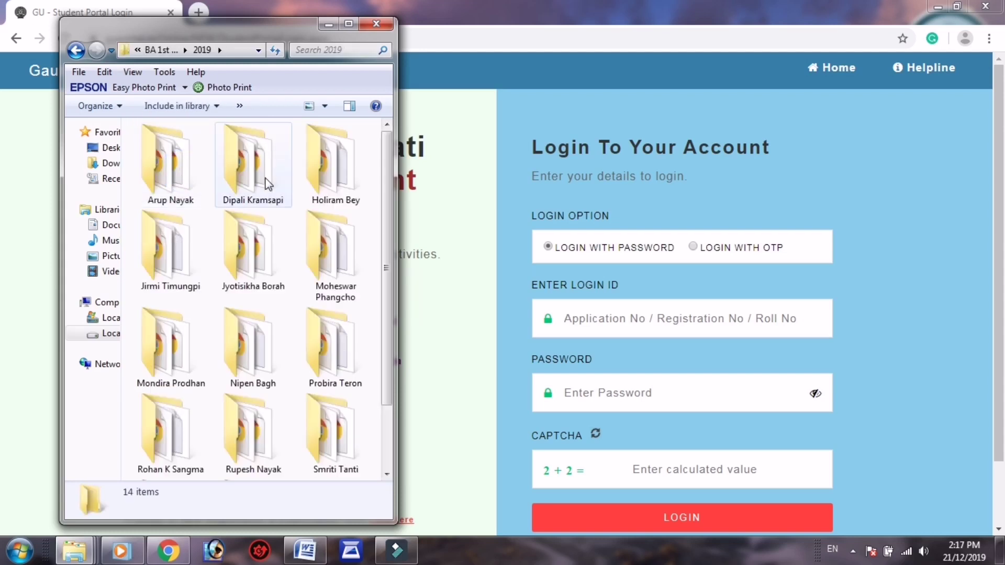
{"action": "double_click", "coordinate": [348, 260]}
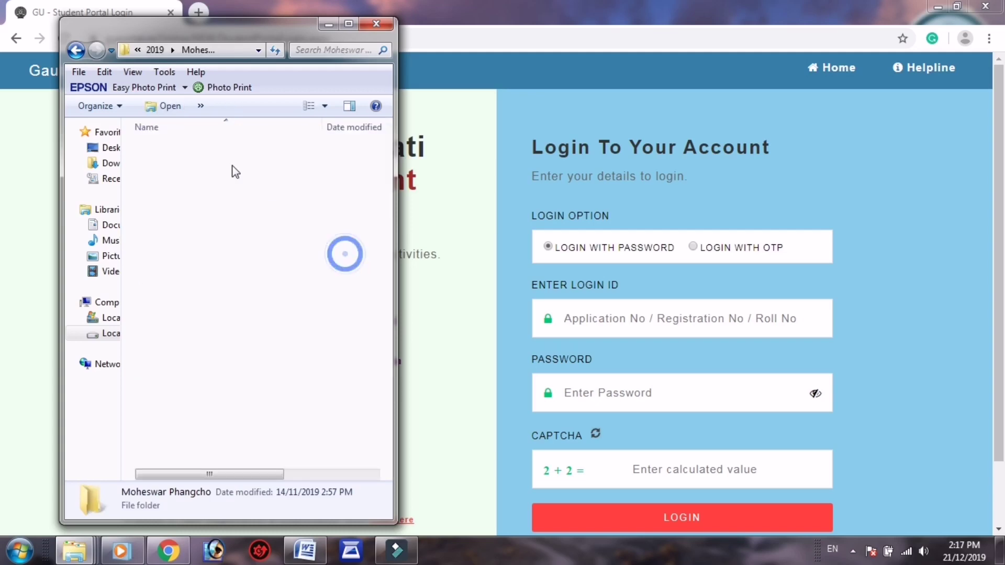
{"action": "left_click", "coordinate": [183, 211]}
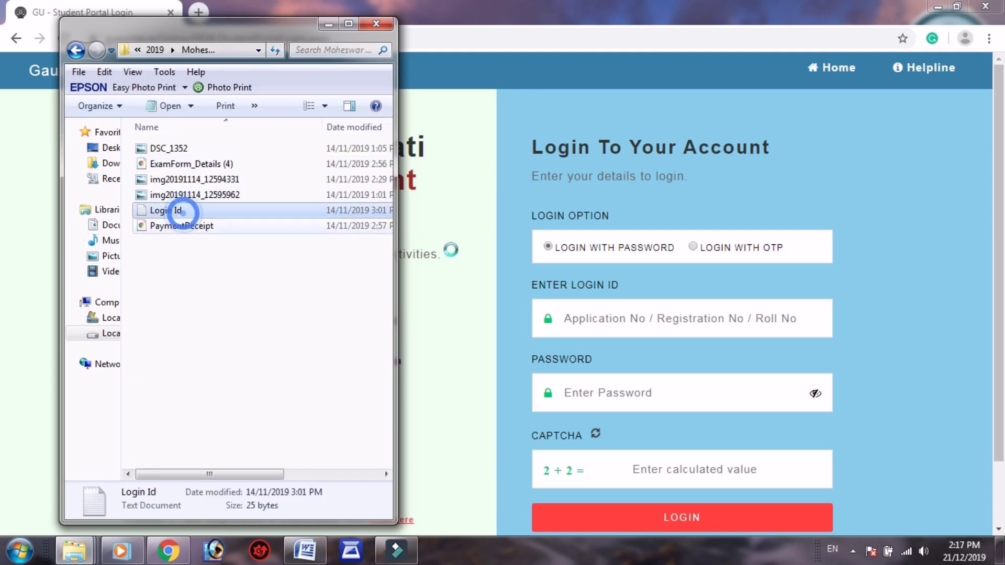
{"action": "double_click", "coordinate": [183, 211]}
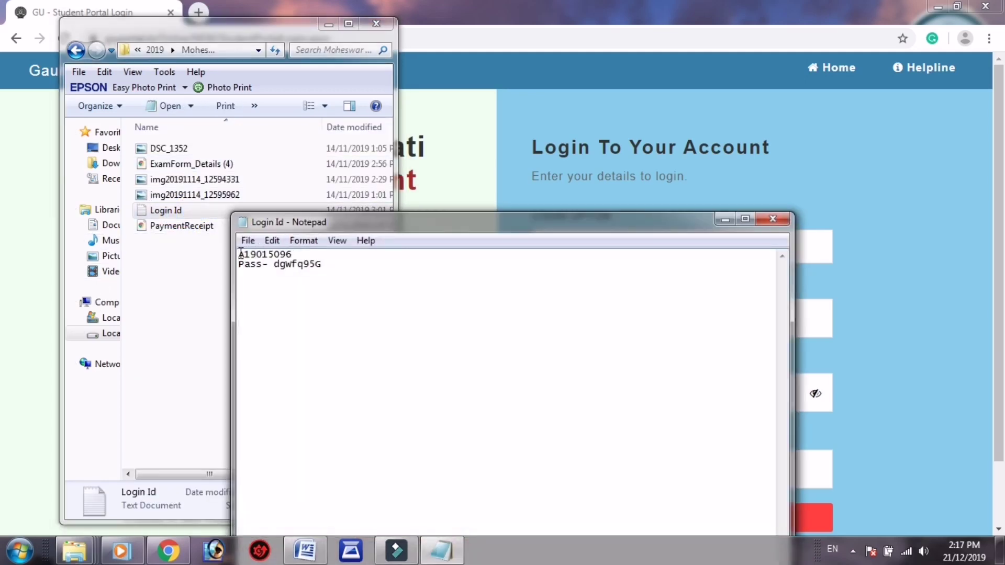
Step: Copy the login ID from the file's first line and return to the portal
{"action": "left_click_drag", "start_coordinate": [240, 253], "coordinate": [293, 256]}
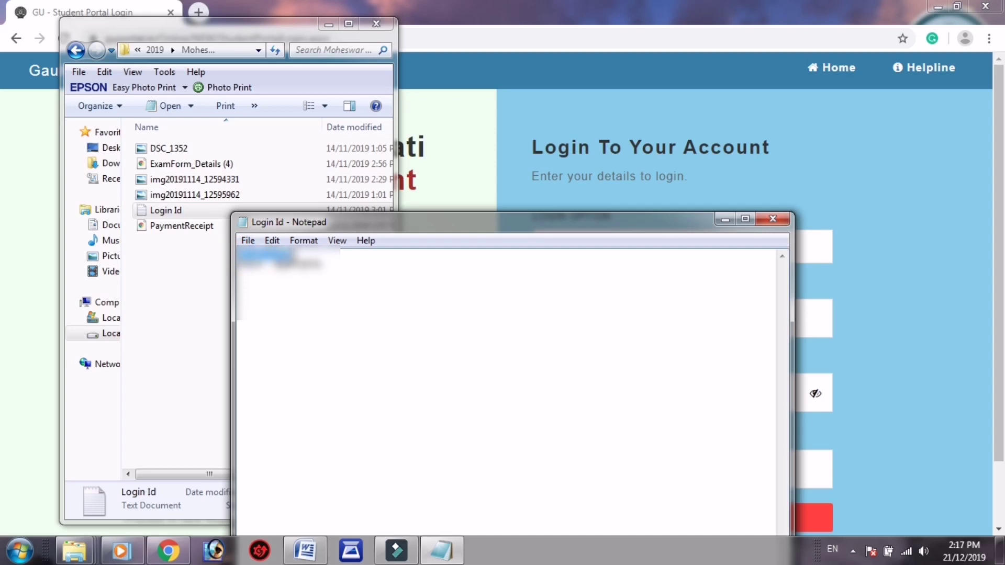
{"action": "right_click", "coordinate": [283, 256]}
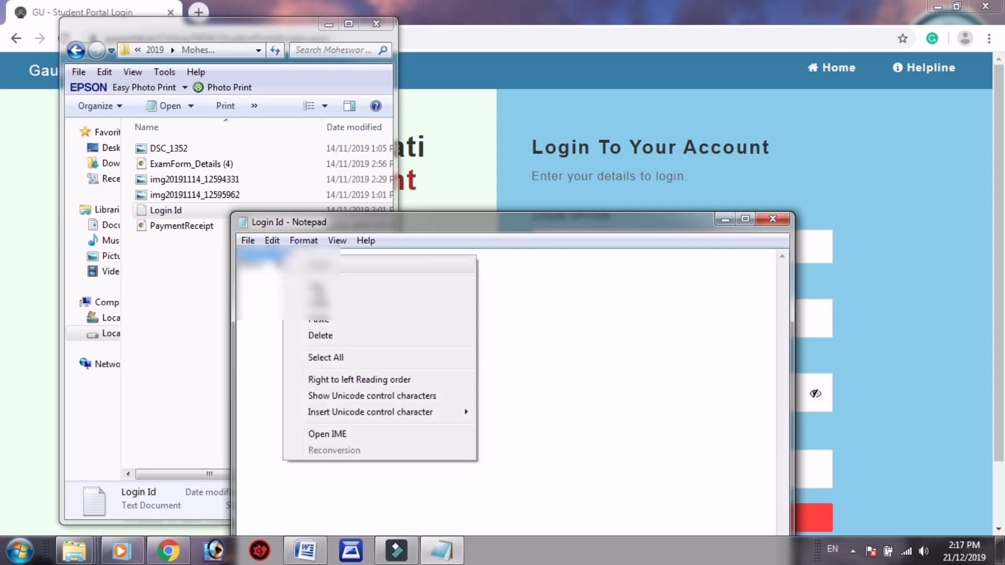
{"action": "left_click", "coordinate": [339, 305]}
{"action": "left_click", "coordinate": [588, 6]}
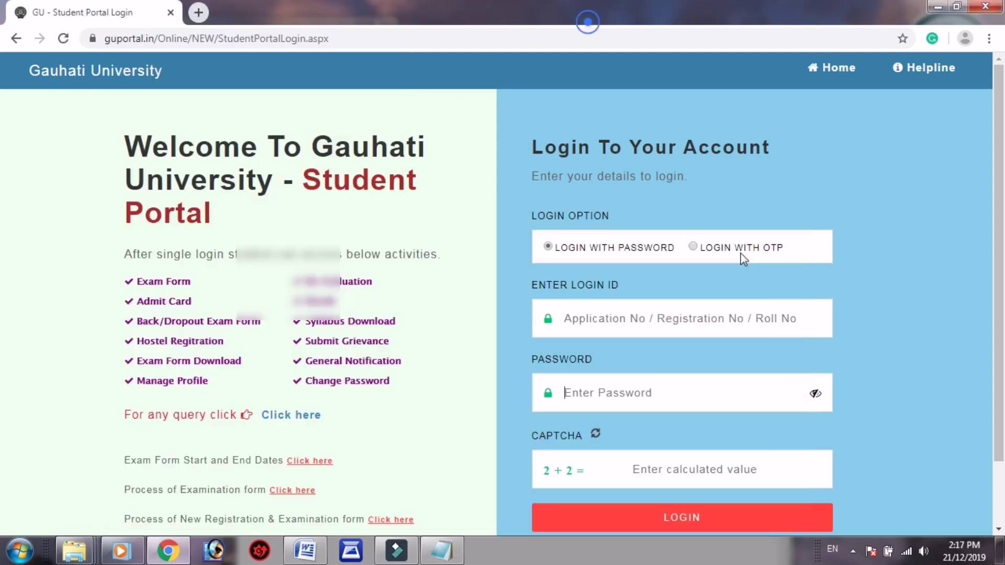
Step: Paste the login ID into the Login ID field and copy the password from Notepad
{"action": "right_click", "coordinate": [635, 321]}
{"action": "left_click", "coordinate": [675, 411]}
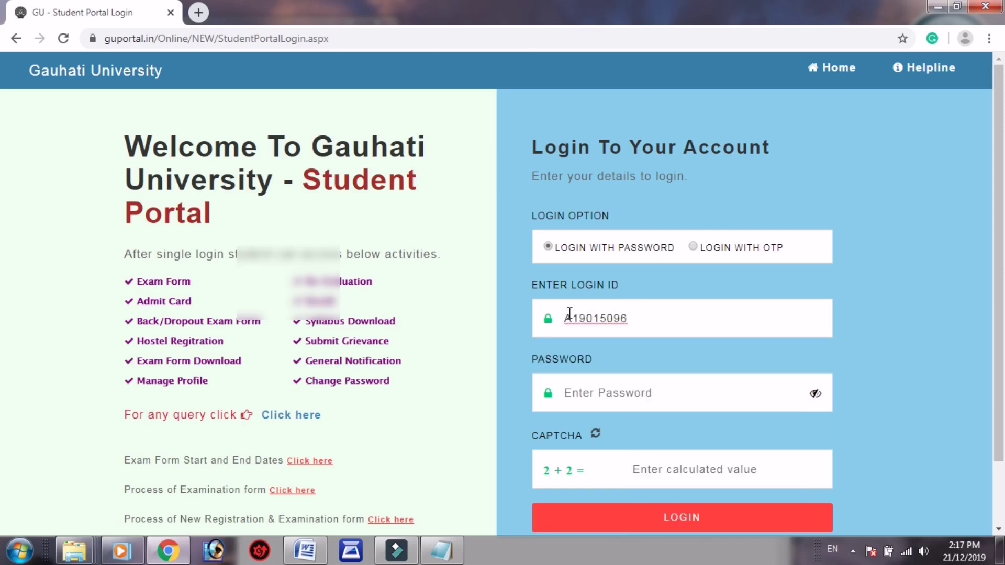
{"action": "left_click", "coordinate": [441, 551]}
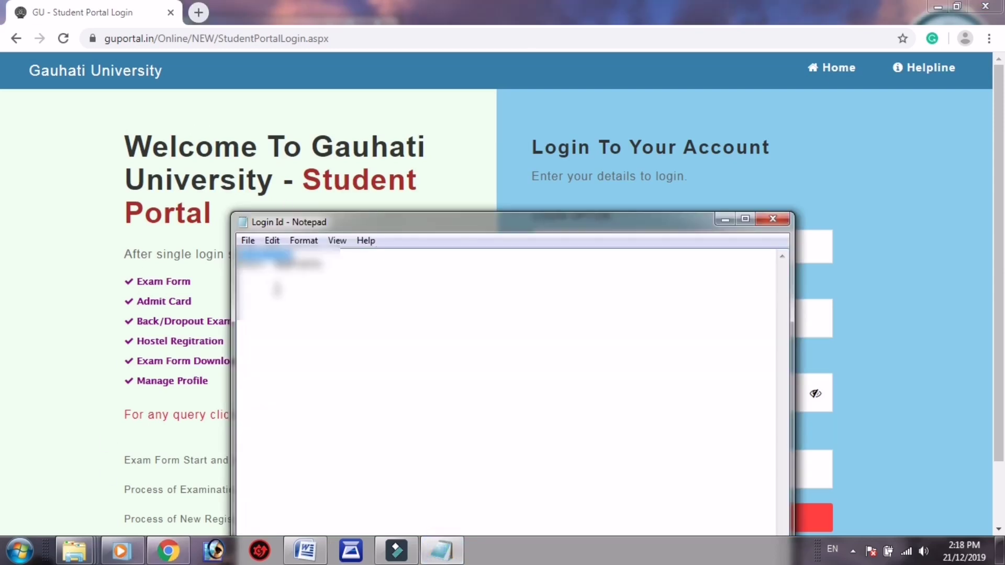
{"action": "double_click", "coordinate": [297, 265]}
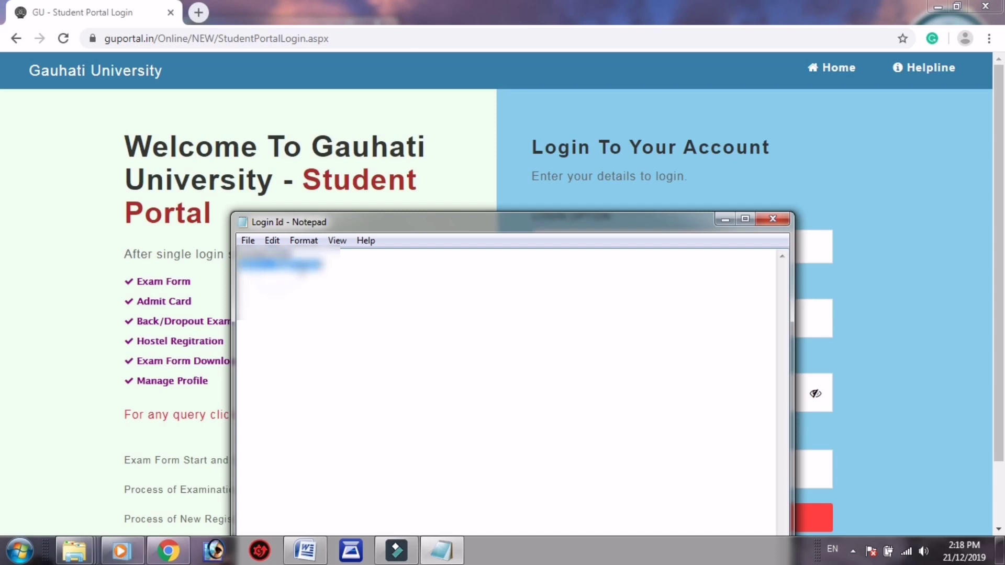
{"action": "left_click", "coordinate": [313, 264]}
{"action": "double_click", "coordinate": [301, 264]}
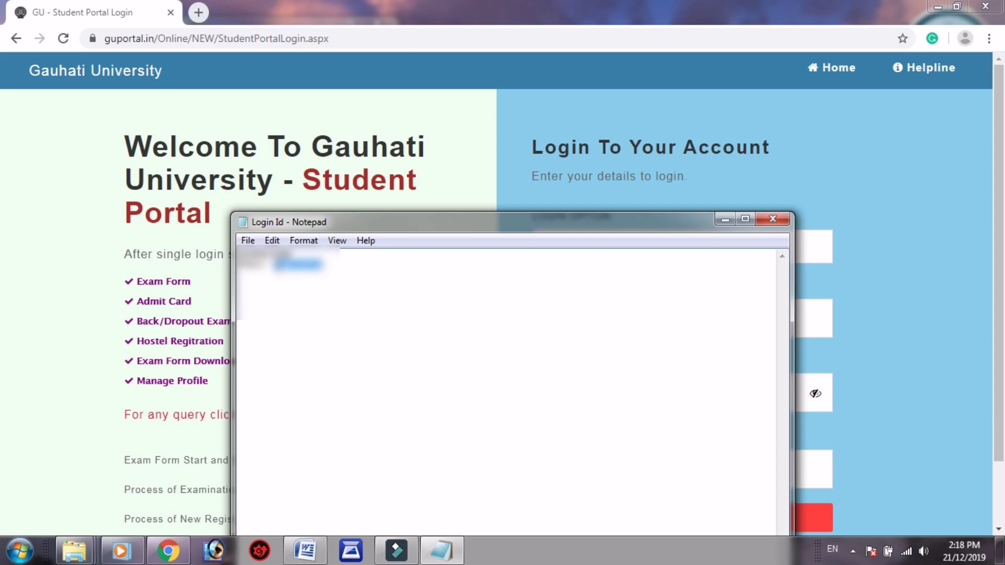
{"action": "right_click", "coordinate": [283, 263]}
{"action": "left_click", "coordinate": [344, 312]}
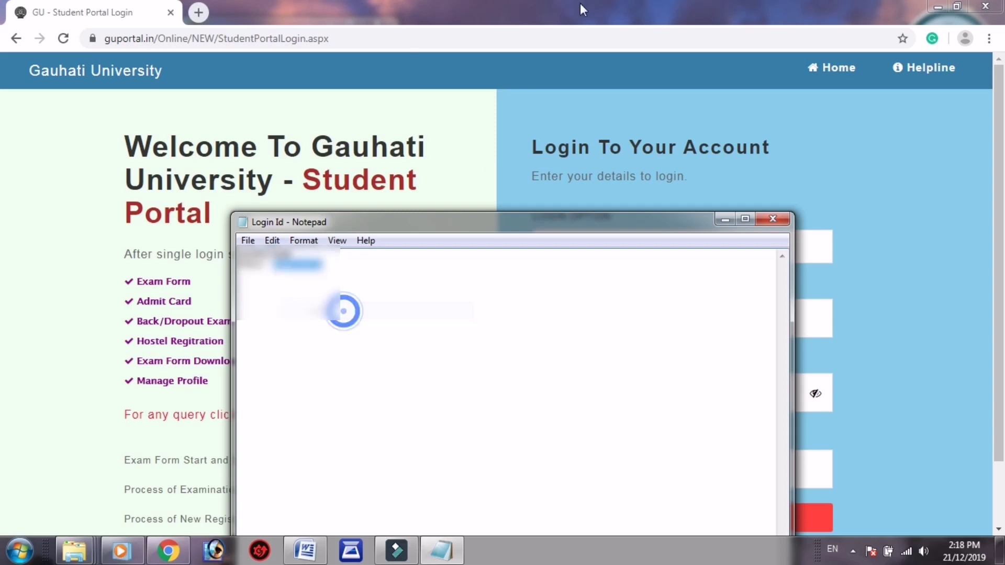
Step: Paste the password, enter 4 as the captcha answer and submit the login
{"action": "key", "text": "alt+Tab"}
{"action": "key", "text": "ctrl+v"}
{"action": "left_click", "coordinate": [626, 381]}
{"action": "right_click", "coordinate": [590, 394]}
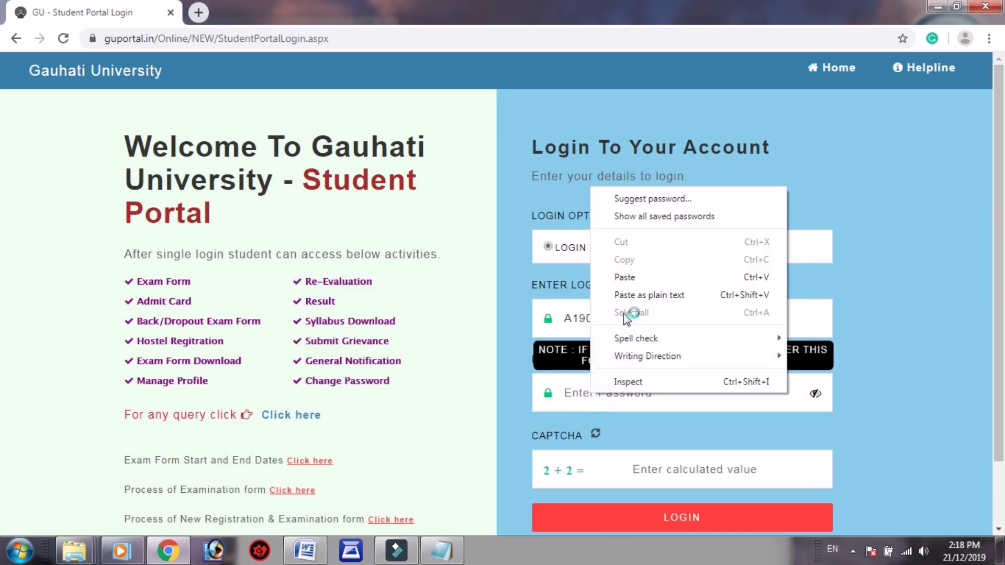
{"action": "left_click", "coordinate": [634, 287]}
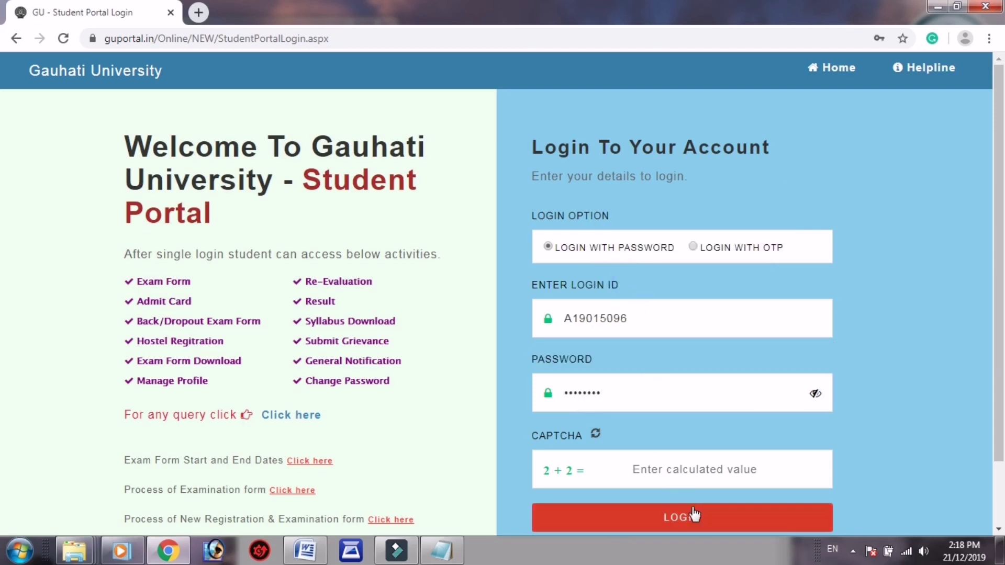
{"action": "left_click", "coordinate": [683, 469]}
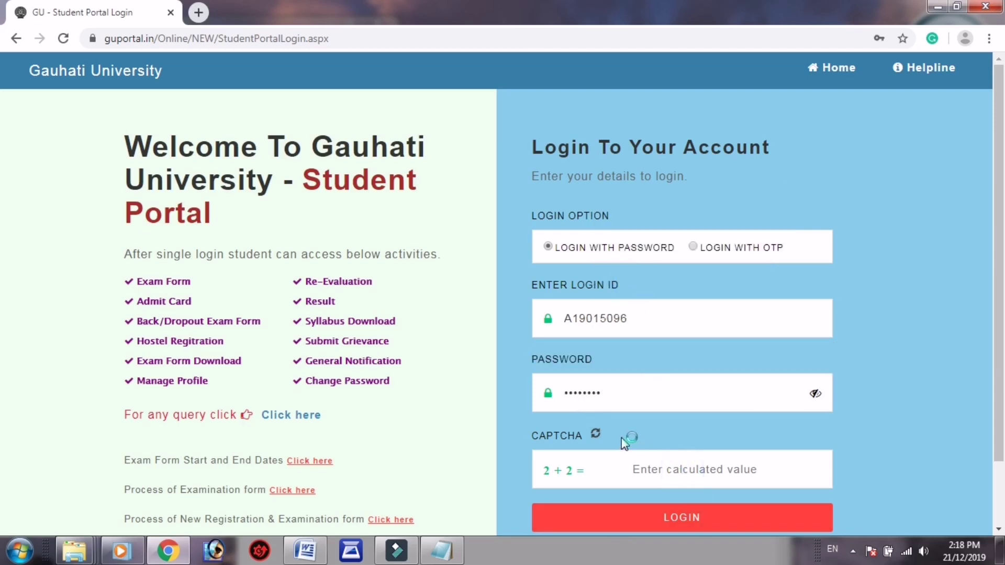
{"action": "type", "text": "4"}
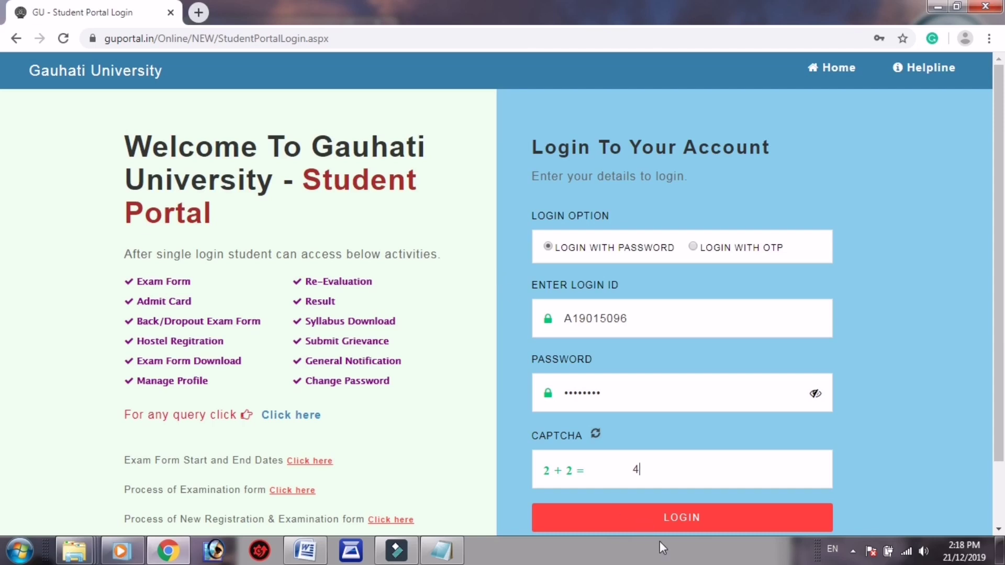
{"action": "left_click", "coordinate": [669, 514]}
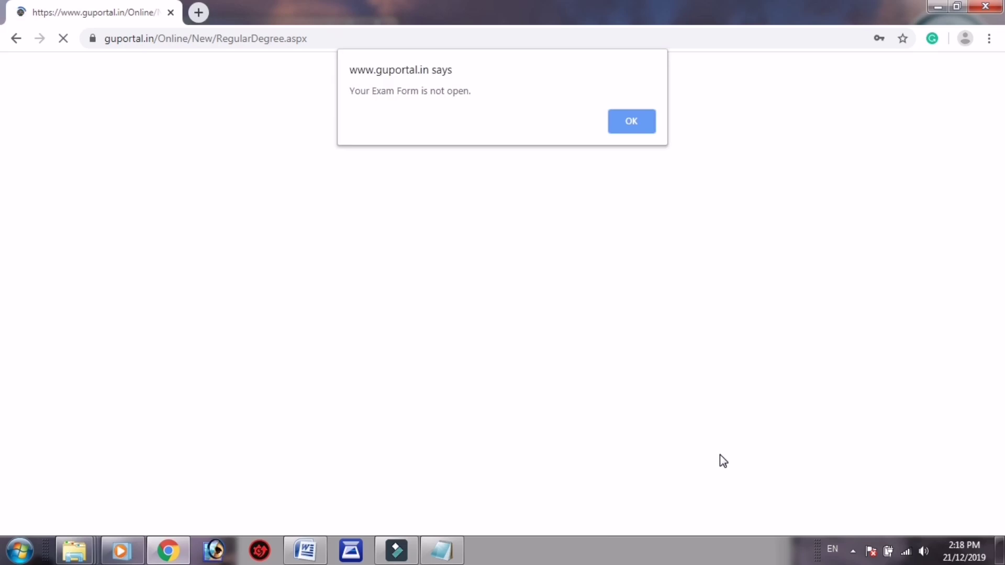
Step: Dismiss the exam-form-not-open alert and open the Admit Card section of the Student Profile
{"action": "left_click", "coordinate": [629, 125]}
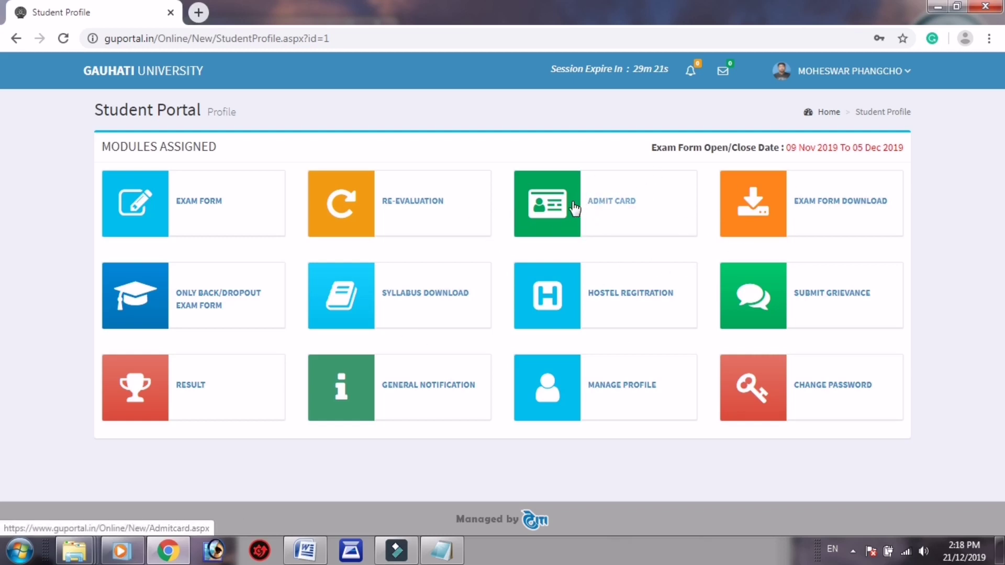
{"action": "left_click", "coordinate": [575, 208]}
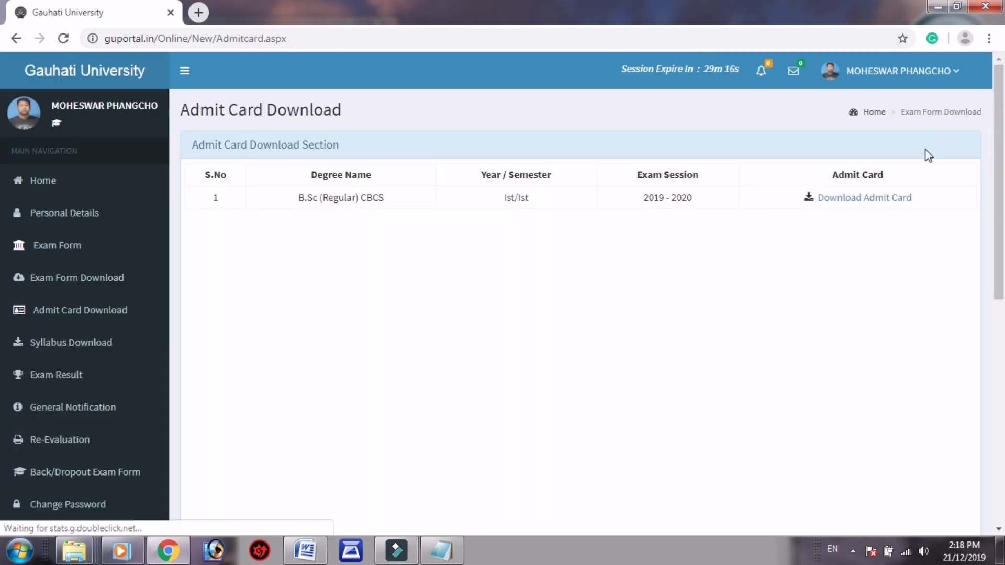
Step: Download the B.Sc (Regular) CBCS admit card, scroll through its exam rules, then go back
{"action": "left_click", "coordinate": [861, 200]}
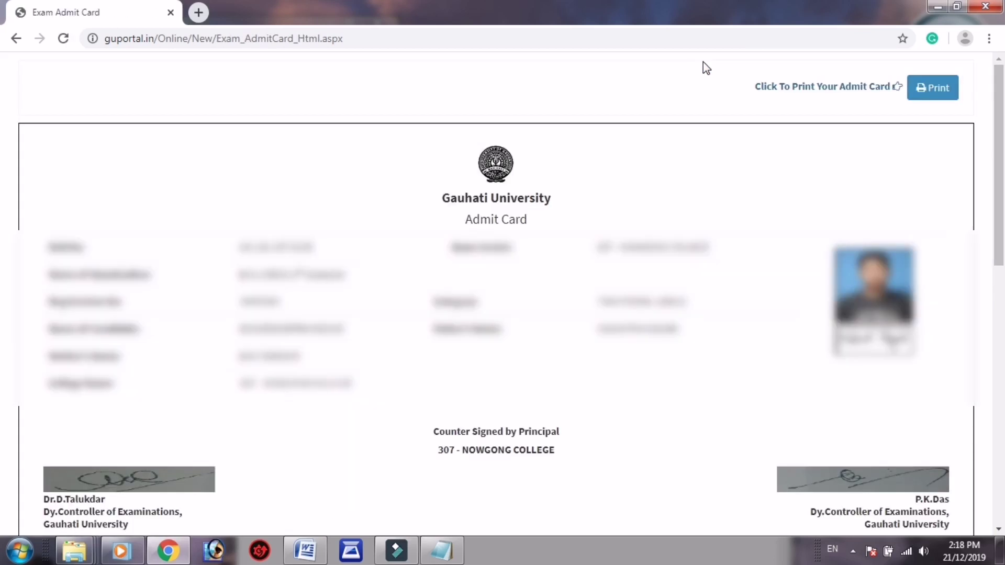
{"action": "scroll", "coordinate": [702, 68], "scroll_direction": "down", "scroll_amount": 10}
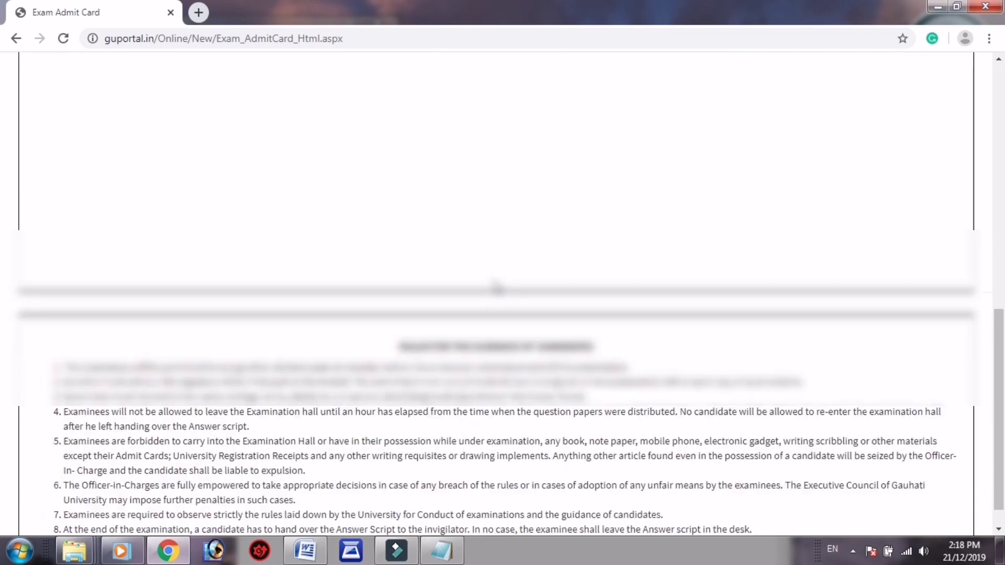
{"action": "scroll", "coordinate": [503, 287], "scroll_direction": "up", "scroll_amount": 10}
{"action": "scroll", "coordinate": [502, 287], "scroll_direction": "down", "scroll_amount": 10}
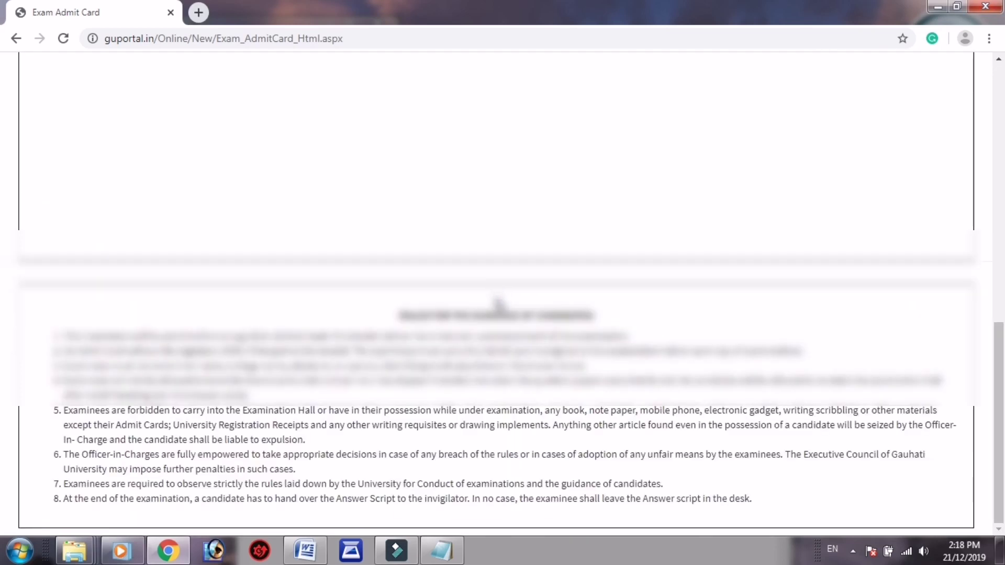
{"action": "scroll", "coordinate": [542, 226], "scroll_direction": "up", "scroll_amount": 1}
{"action": "scroll", "coordinate": [543, 226], "scroll_direction": "up", "scroll_amount": 10}
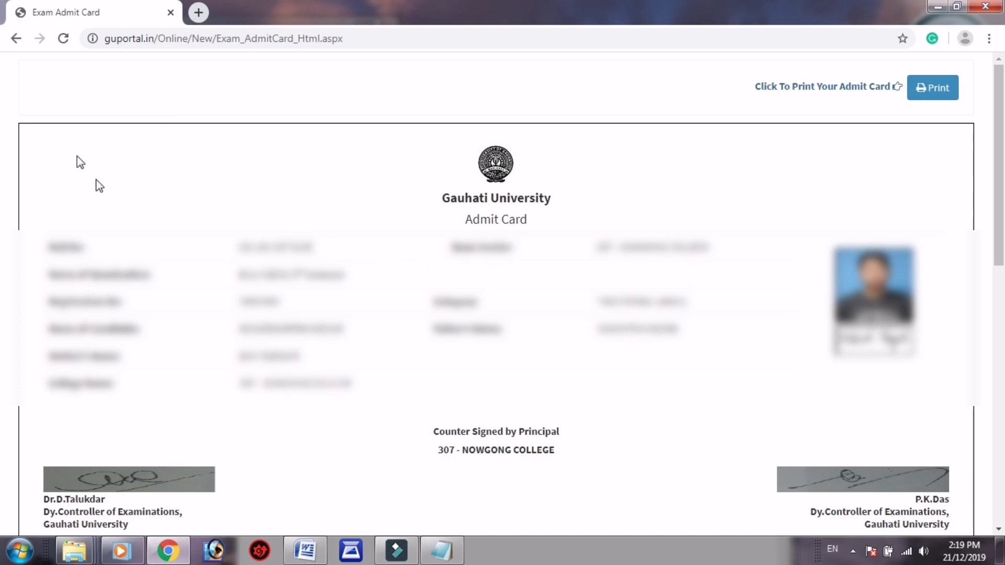
{"action": "left_click", "coordinate": [16, 39]}
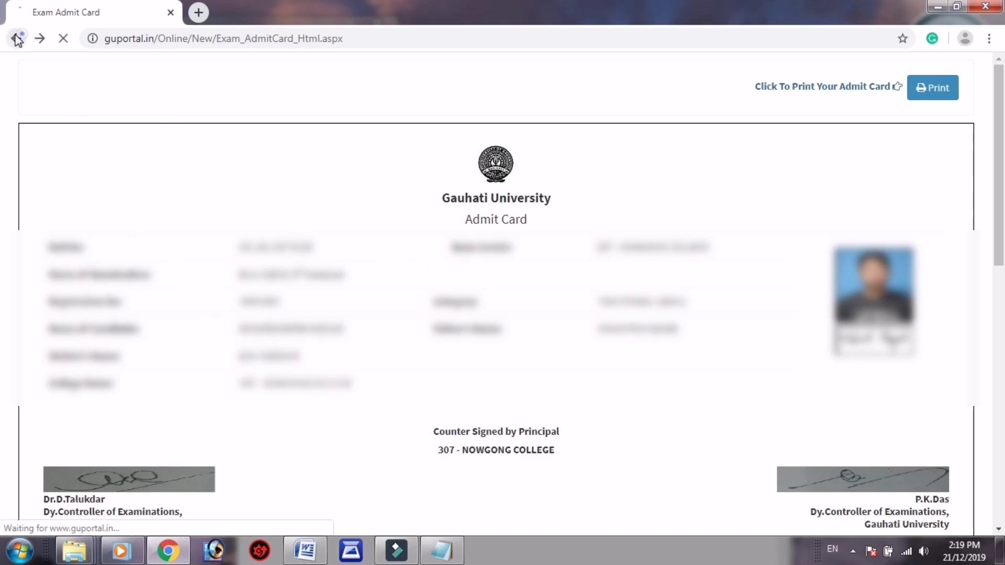
Step: Go back, view the student's Personal Details via the account menu's Profile, then add a new tab
{"action": "left_click", "coordinate": [17, 39]}
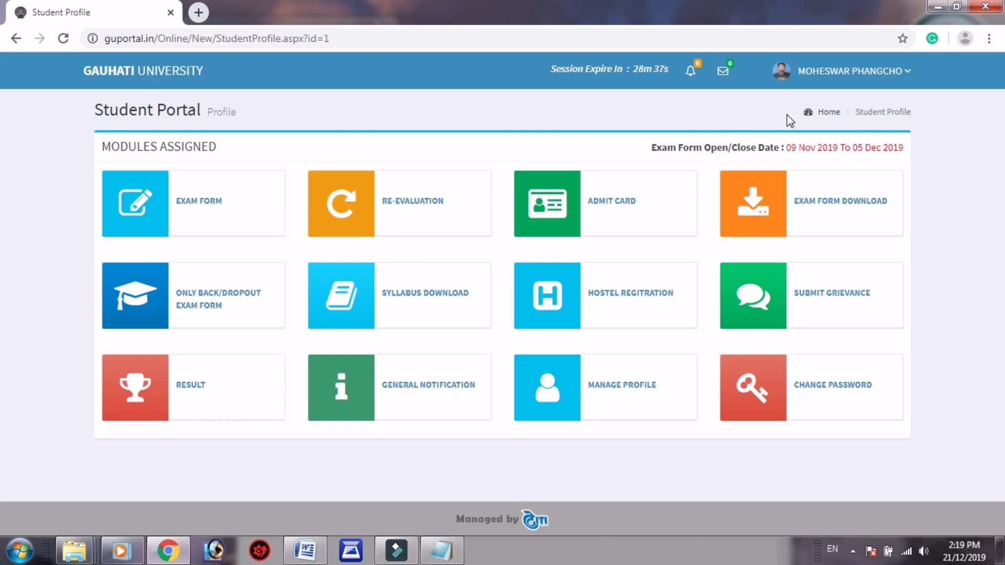
{"action": "left_click", "coordinate": [840, 76]}
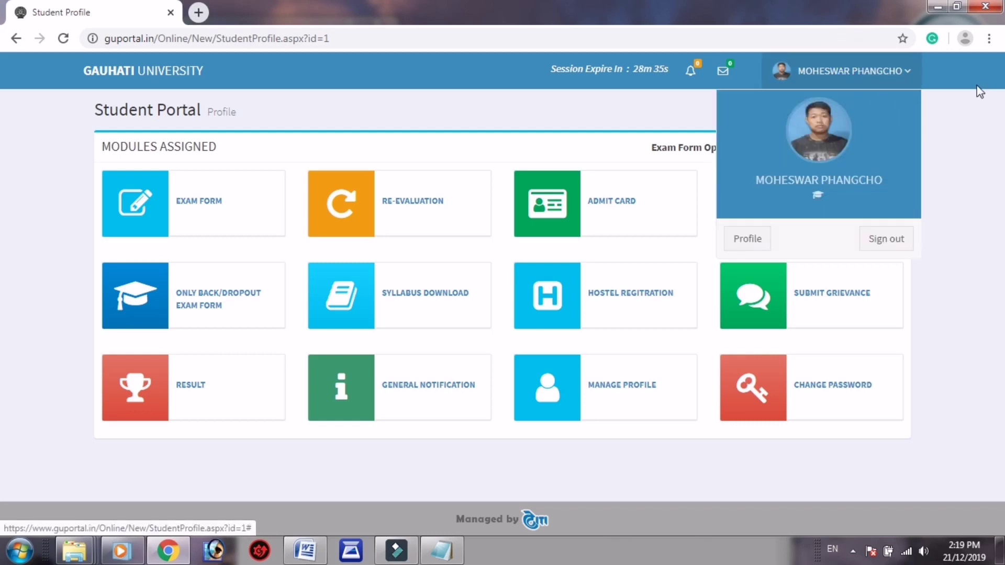
{"action": "left_click", "coordinate": [739, 239]}
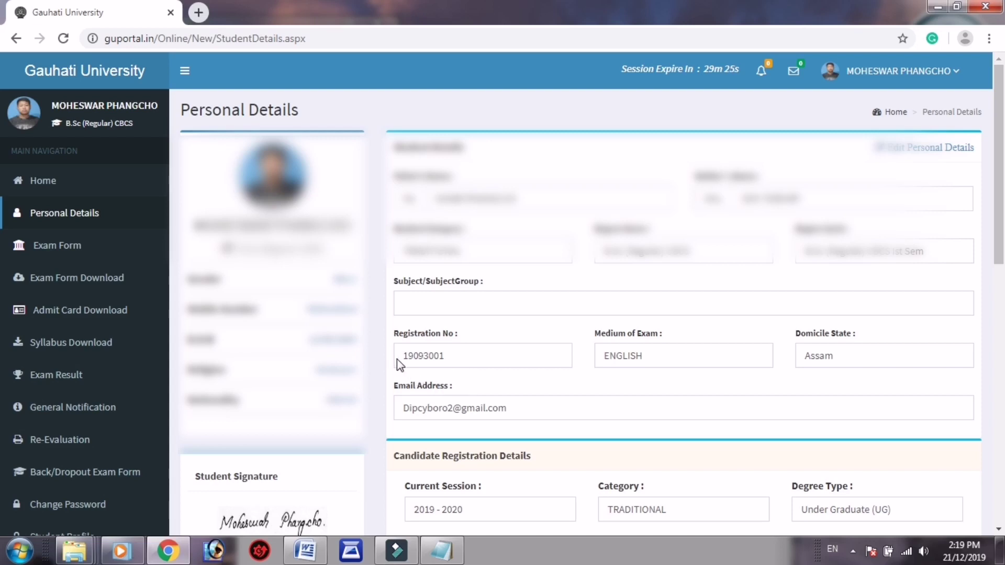
{"action": "left_click", "coordinate": [198, 12]}
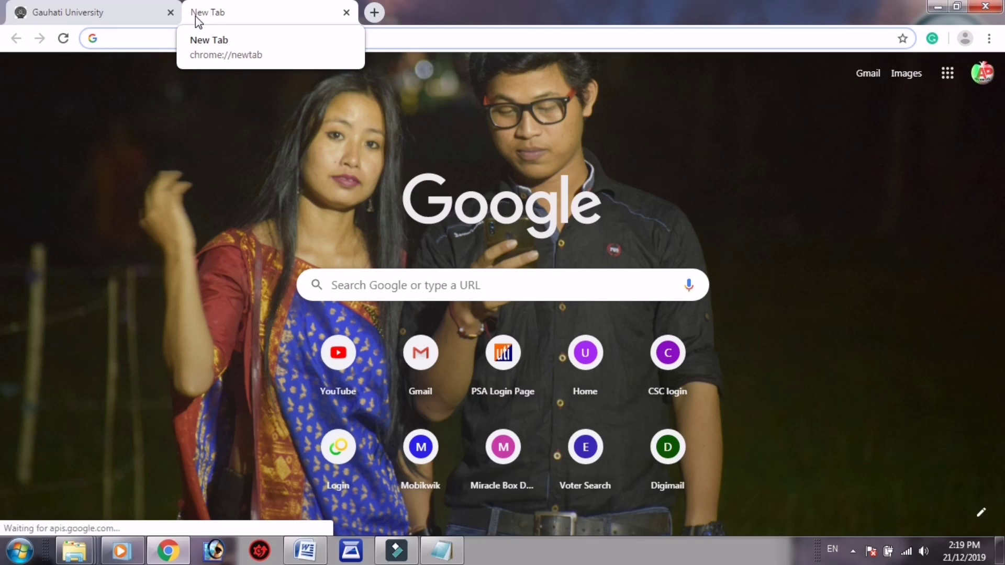
Step: Load guportal.in and open the Download Admit Card page
{"action": "type", "text": "guportal.in"}
{"action": "key", "text": "Return"}
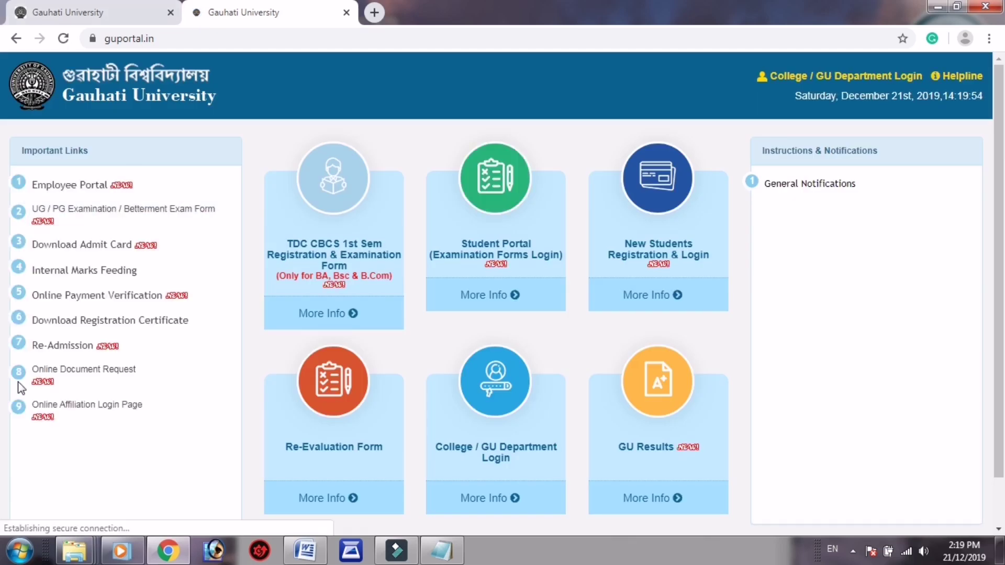
{"action": "left_click", "coordinate": [76, 246]}
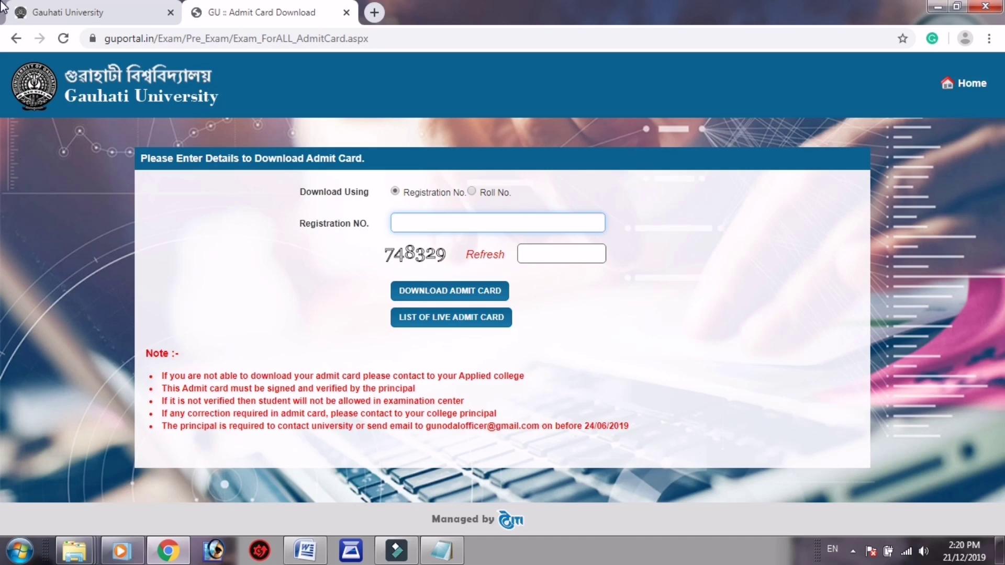
Step: Enter the student's registration number from the details tab and the displayed captcha code
{"action": "left_click", "coordinate": [81, 7]}
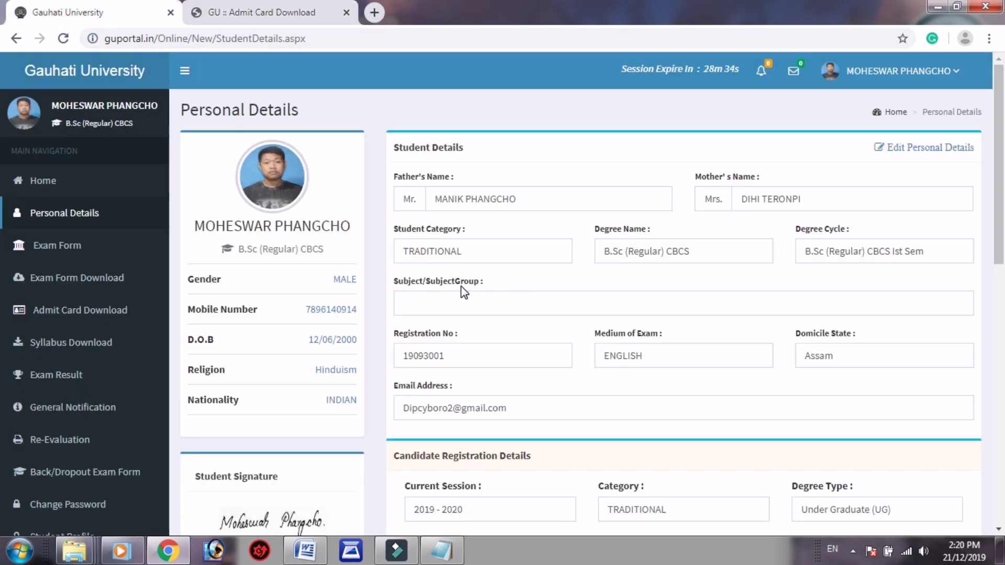
{"action": "left_click", "coordinate": [296, 9]}
{"action": "type", "text": "19093"}
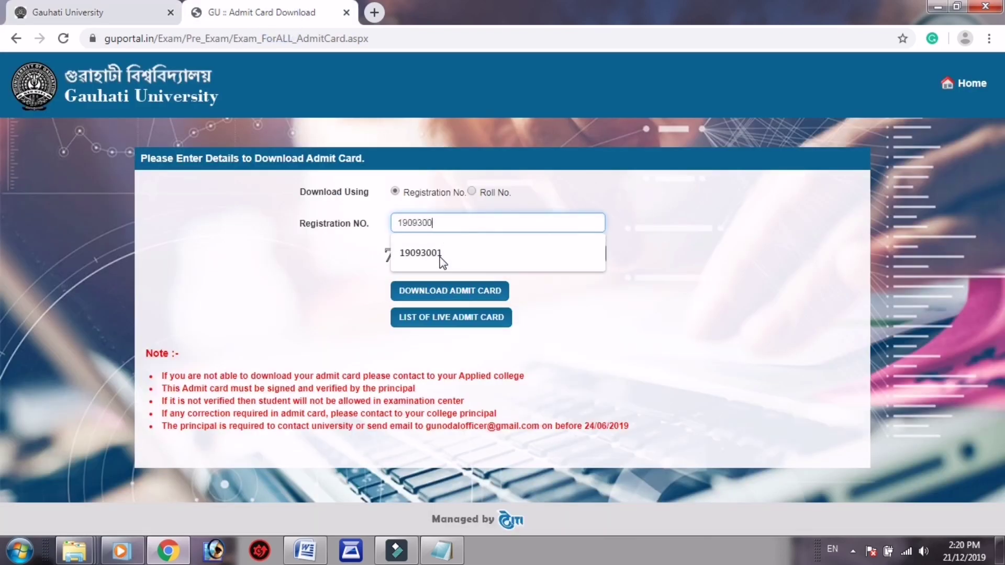
{"action": "type", "text": "00"}
{"action": "left_click", "coordinate": [441, 254]}
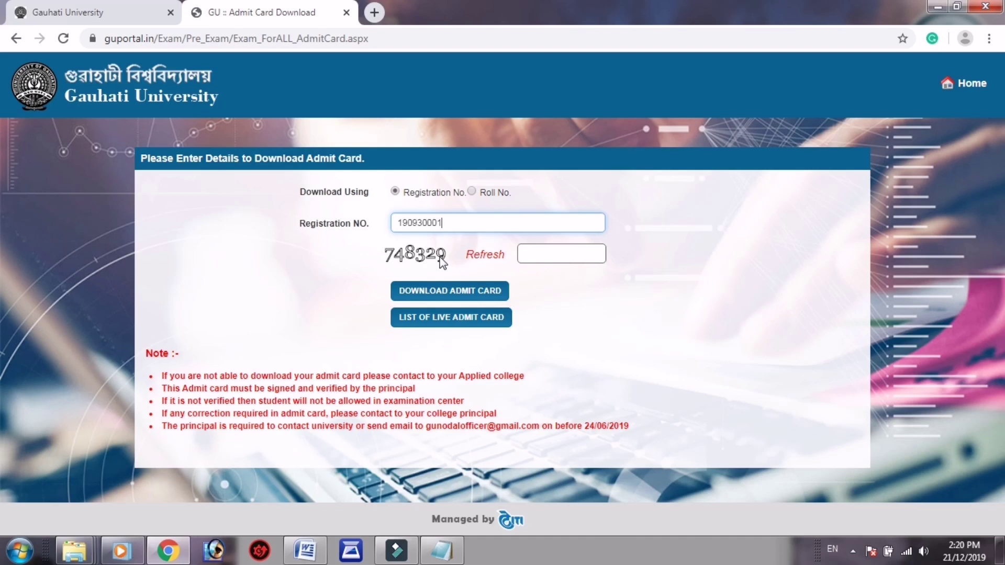
{"action": "key", "text": "BackSpace"}
{"action": "key", "text": "BackSpace"}
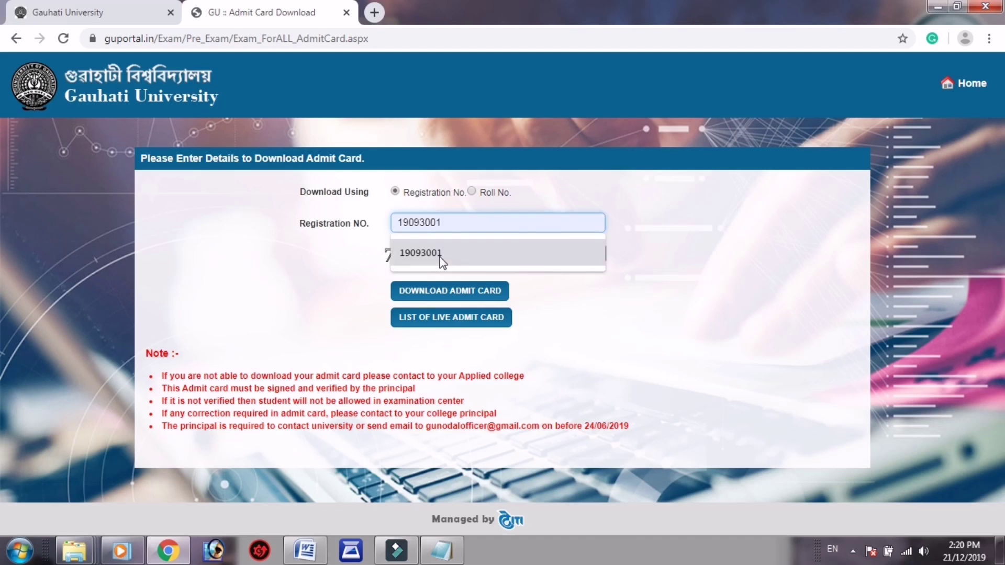
{"action": "left_click", "coordinate": [440, 254]}
{"action": "left_click", "coordinate": [535, 254]}
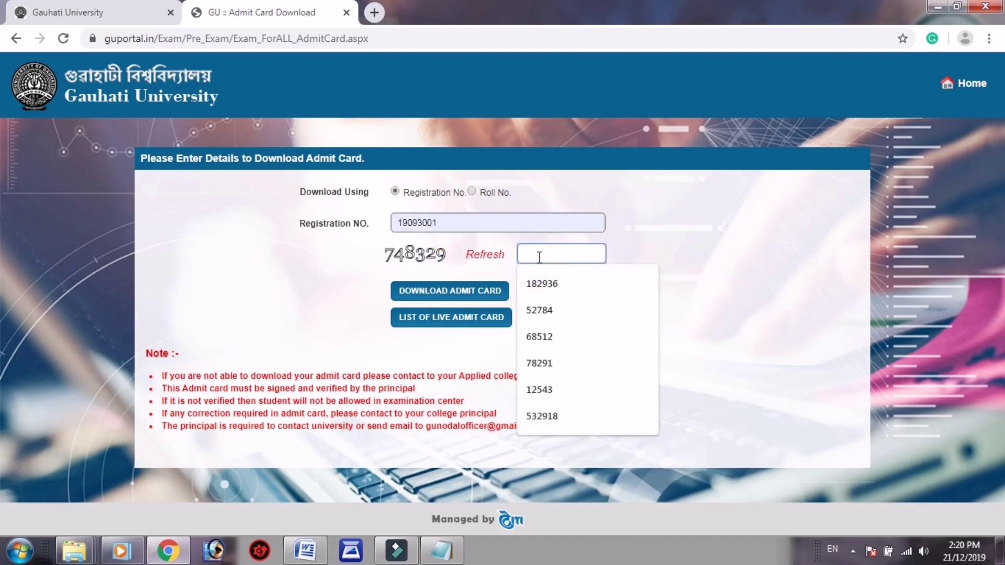
{"action": "type", "text": "74"}
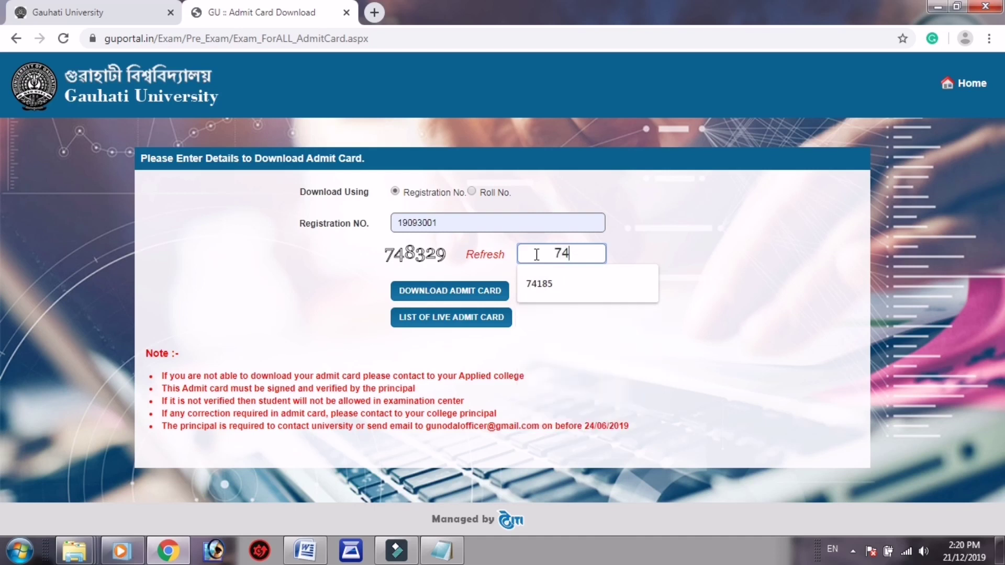
{"action": "type", "text": "8329"}
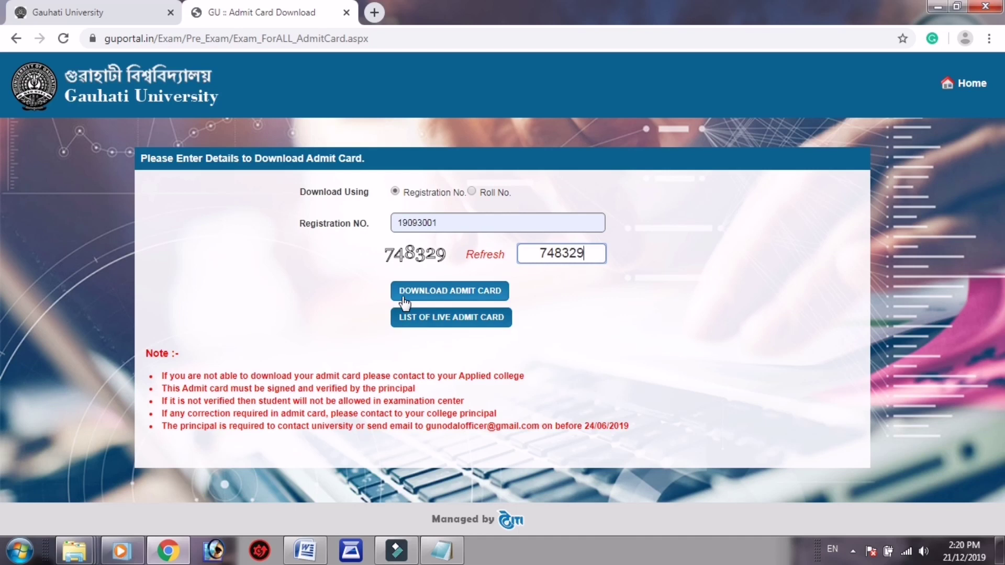
Step: Submit the form and review the displayed Exam Admit Card, checking the details tab in between
{"action": "left_click", "coordinate": [415, 287]}
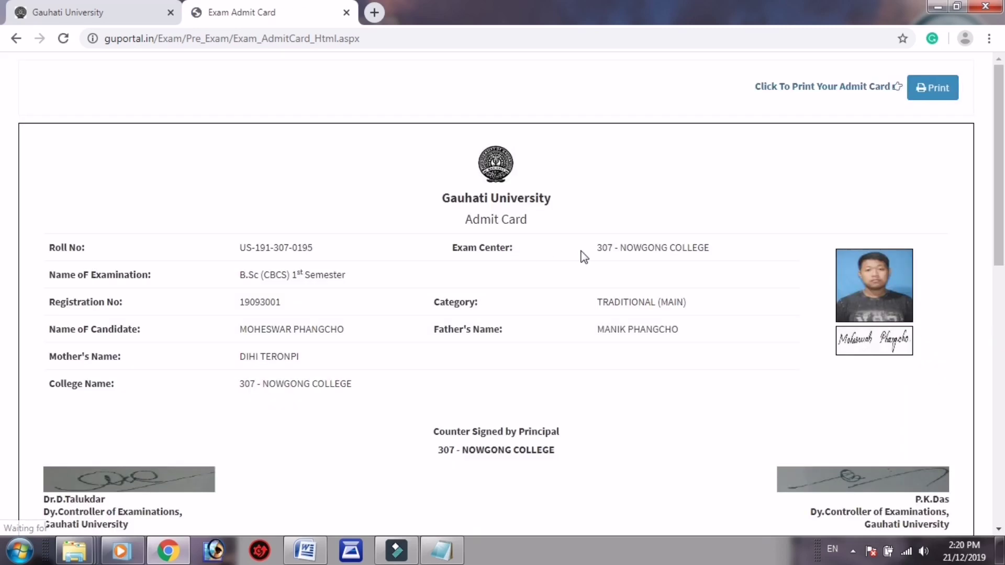
{"action": "scroll", "coordinate": [568, 308], "scroll_direction": "down", "scroll_amount": 2}
{"action": "scroll", "coordinate": [568, 299], "scroll_direction": "up", "scroll_amount": 2}
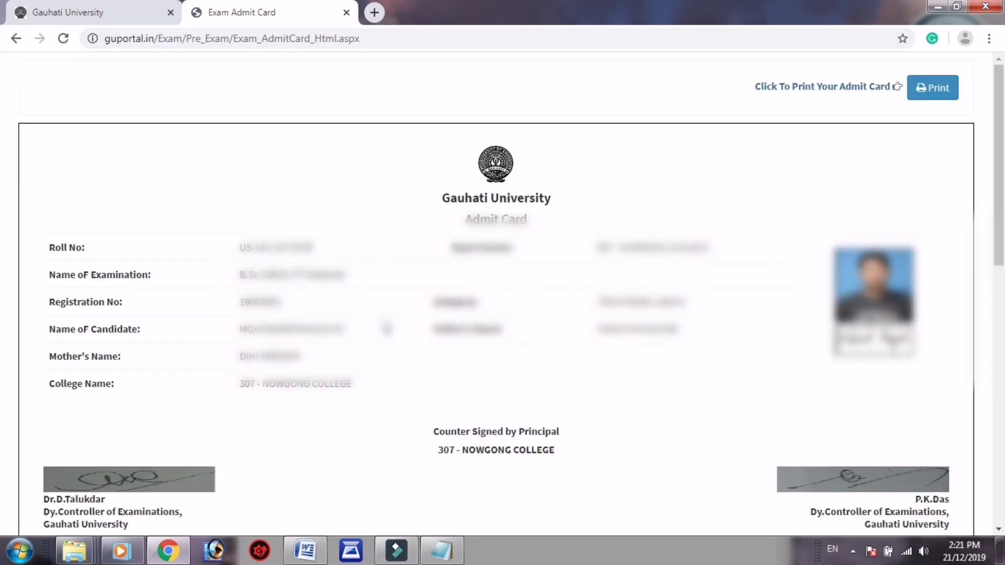
{"action": "left_click", "coordinate": [66, 9]}
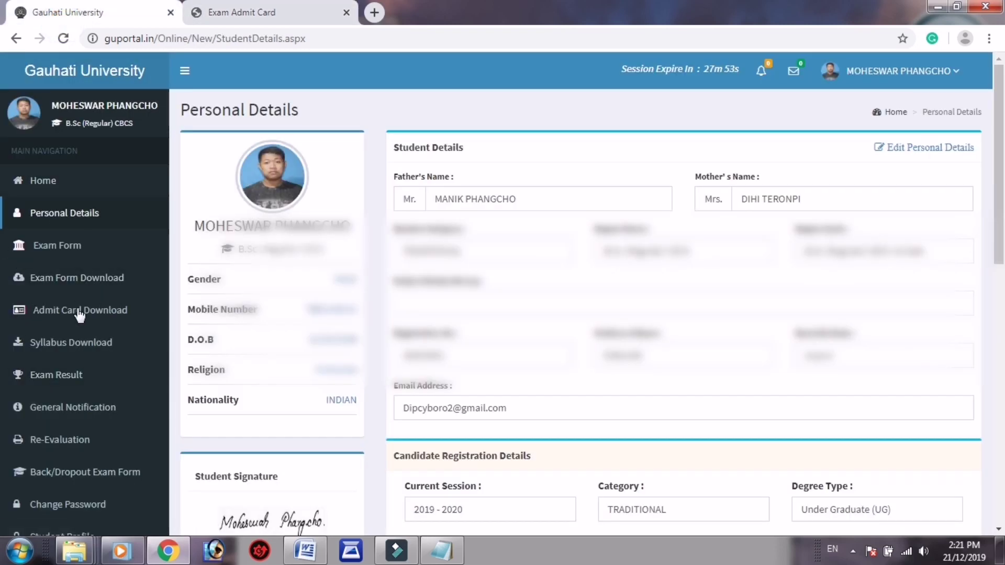
{"action": "left_click", "coordinate": [219, 14]}
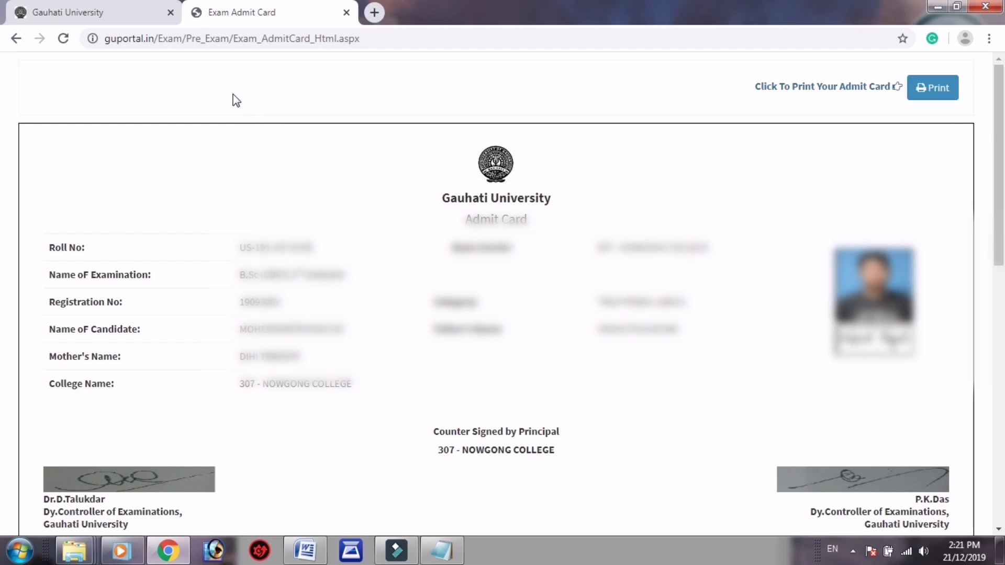
Step: Replace the admit card tab with guportal.in and open Download Registration Certificate
{"action": "left_click", "coordinate": [375, 13]}
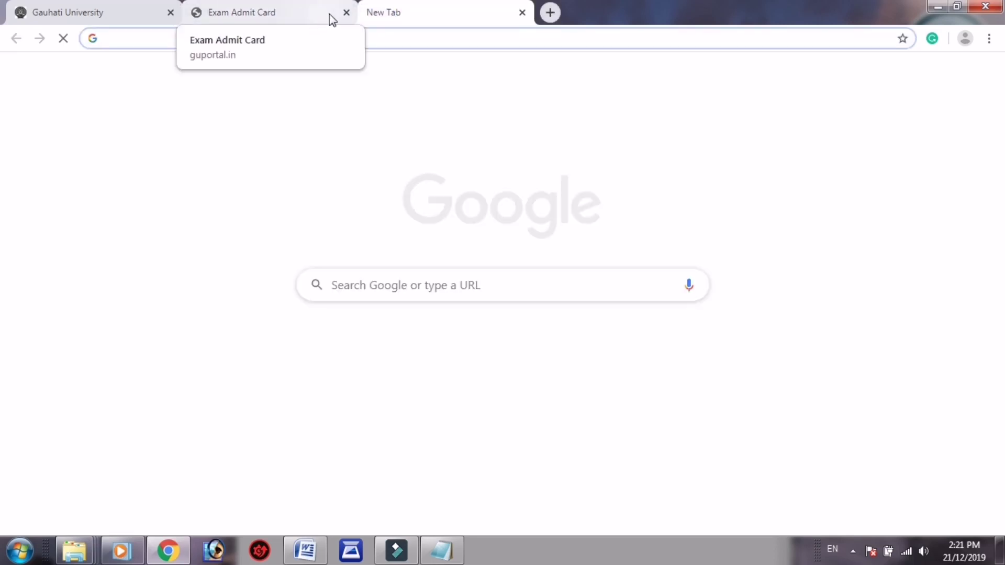
{"action": "left_click", "coordinate": [346, 21]}
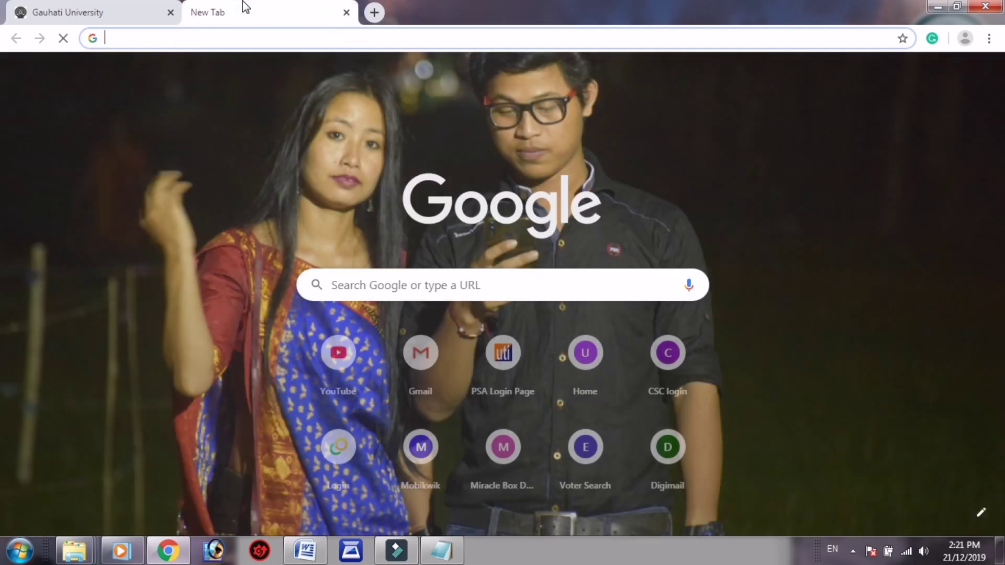
{"action": "type", "text": "gupo"}
{"action": "key", "text": "Return"}
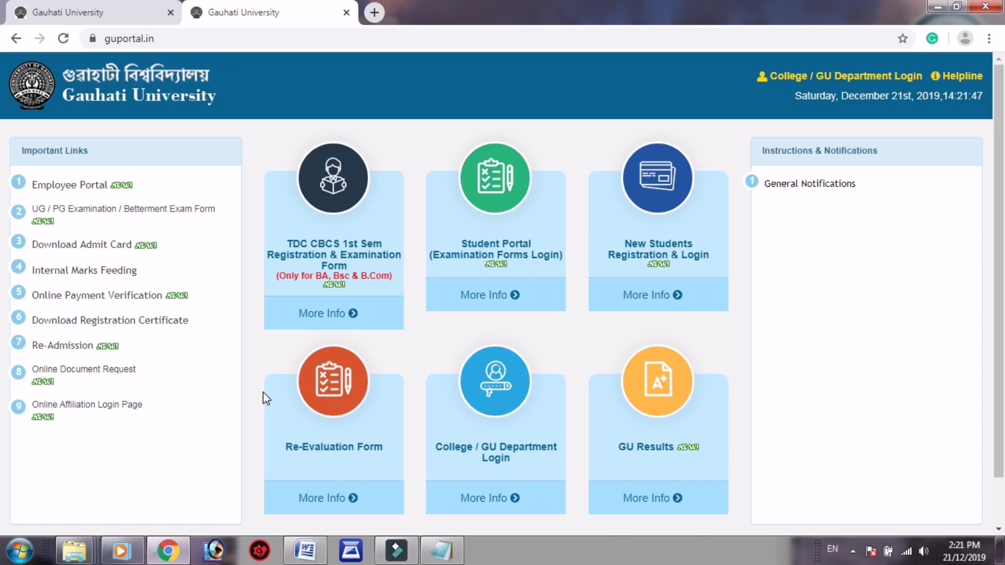
{"action": "left_click", "coordinate": [104, 320]}
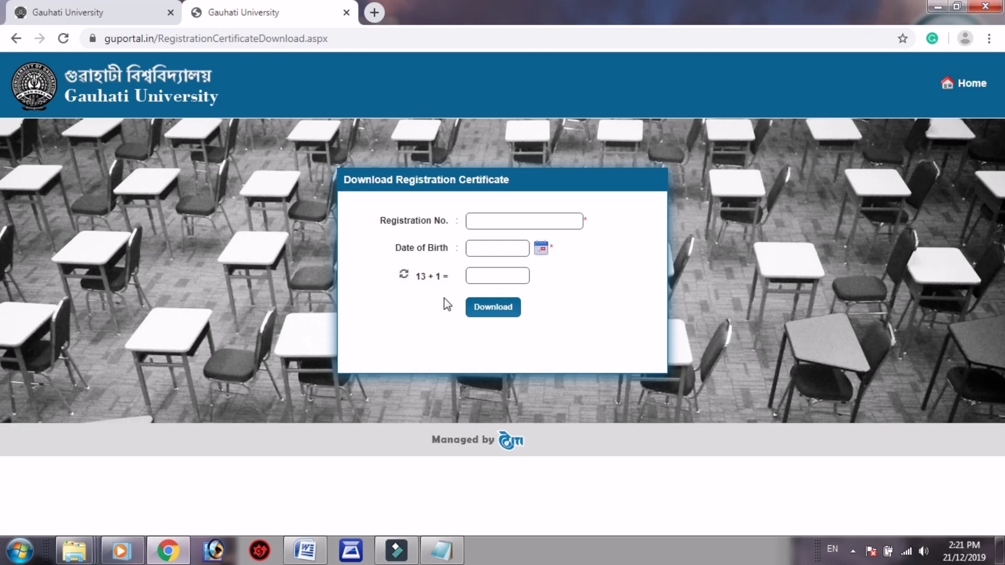
Step: Fill in the student's registration number from the field's suggestion
{"action": "left_click", "coordinate": [506, 220]}
{"action": "type", "text": "19093001"}
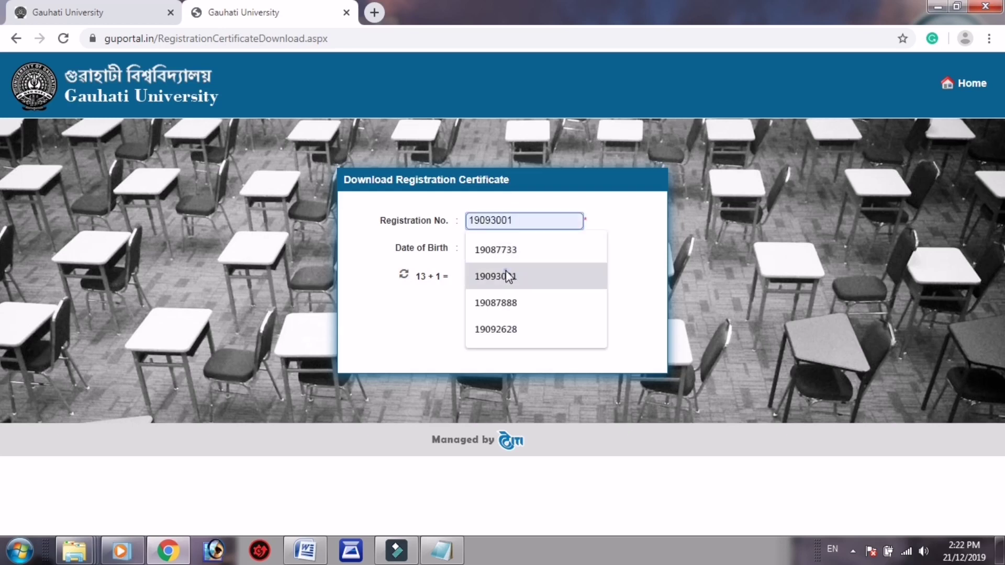
{"action": "left_click", "coordinate": [510, 276]}
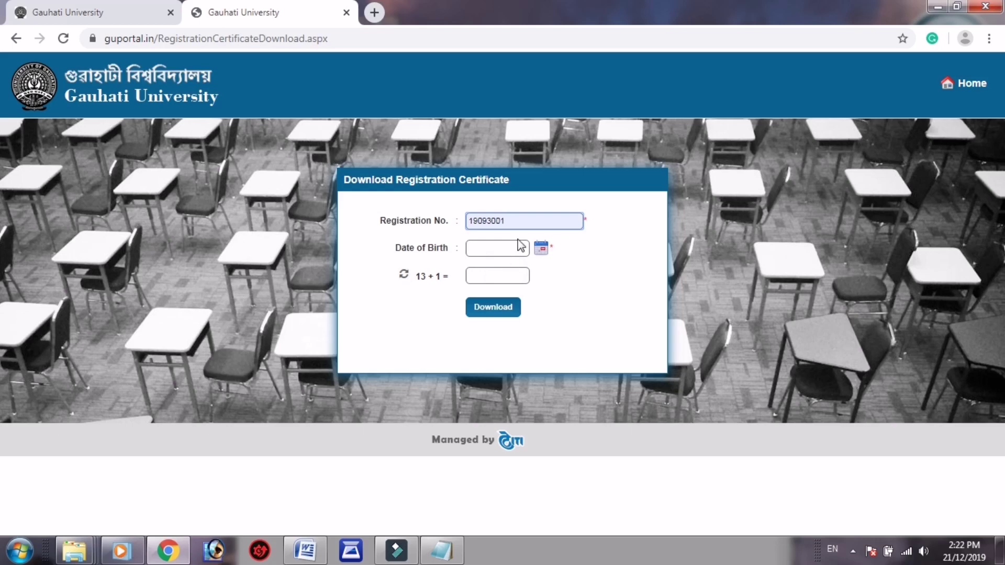
Step: Pick the birth year, month and day in the date picker and download the certificate
{"action": "left_click", "coordinate": [542, 248]}
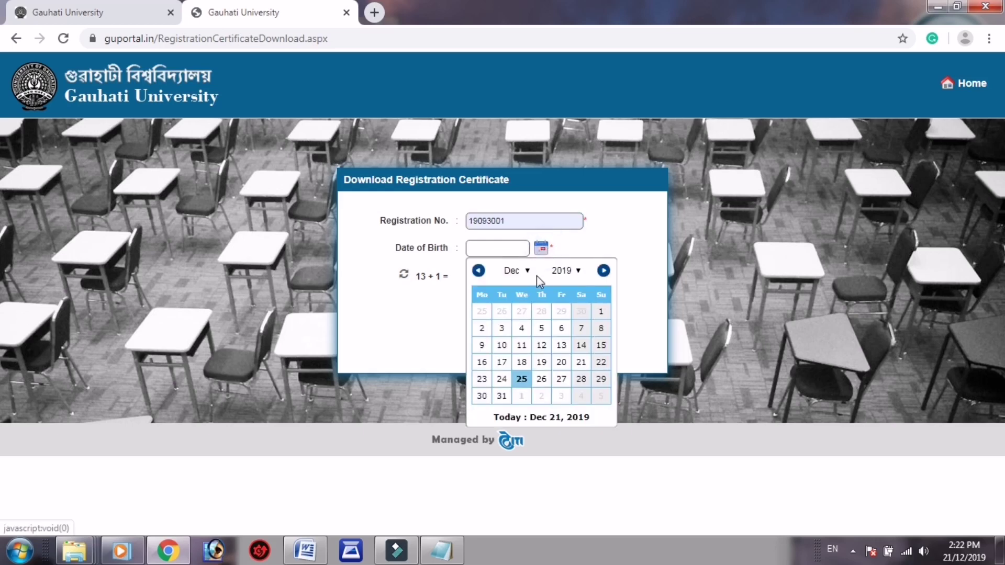
{"action": "left_click", "coordinate": [577, 273]}
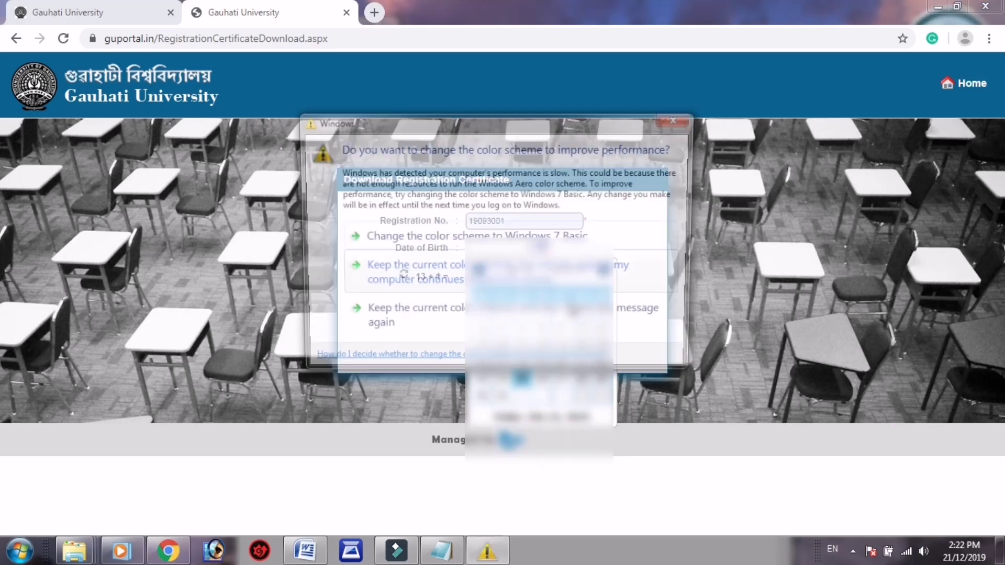
{"action": "left_click", "coordinate": [617, 18]}
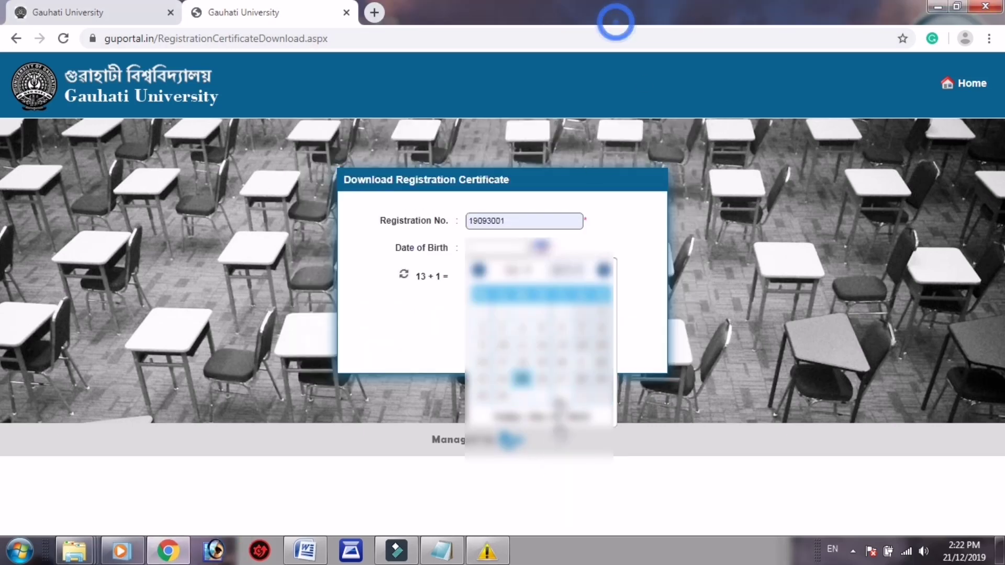
{"action": "left_click", "coordinate": [565, 270]}
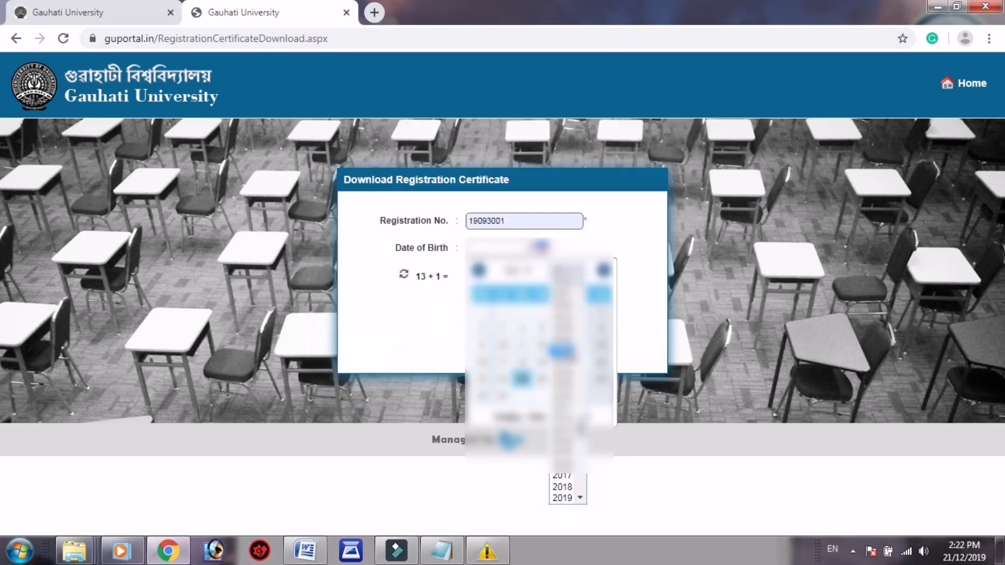
{"action": "left_click", "coordinate": [563, 366]}
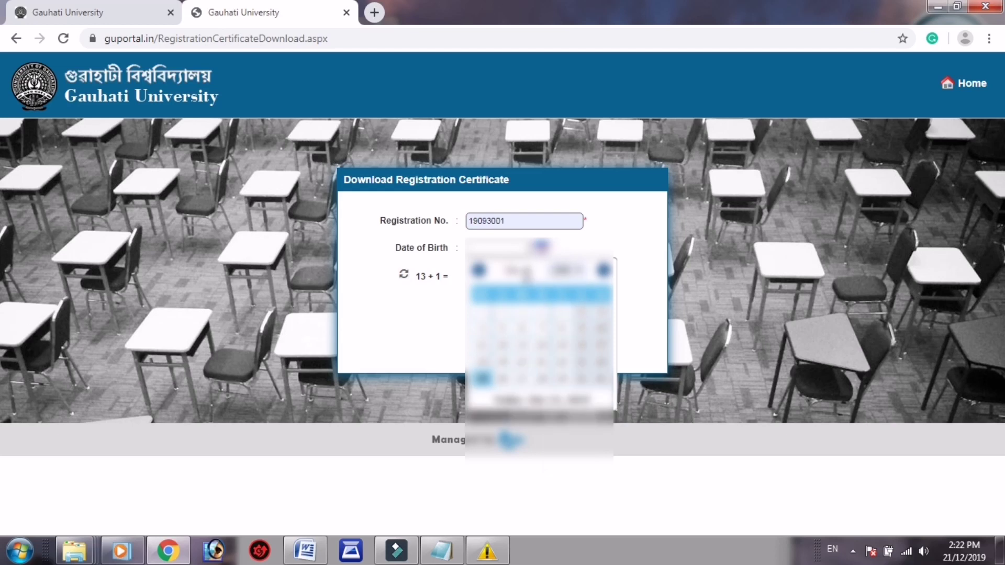
{"action": "left_click", "coordinate": [512, 270]}
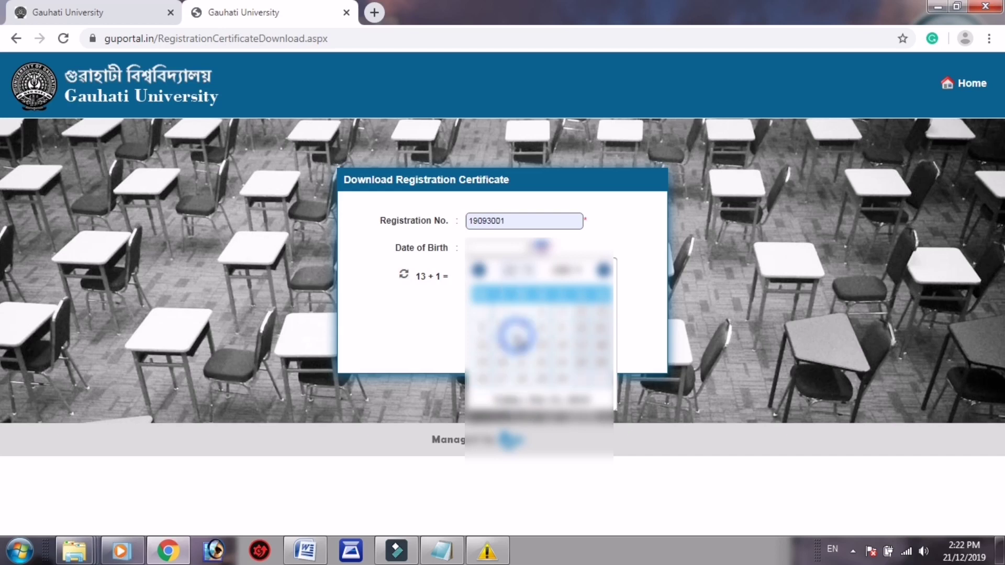
{"action": "left_click", "coordinate": [518, 342]}
{"action": "left_click", "coordinate": [511, 271]}
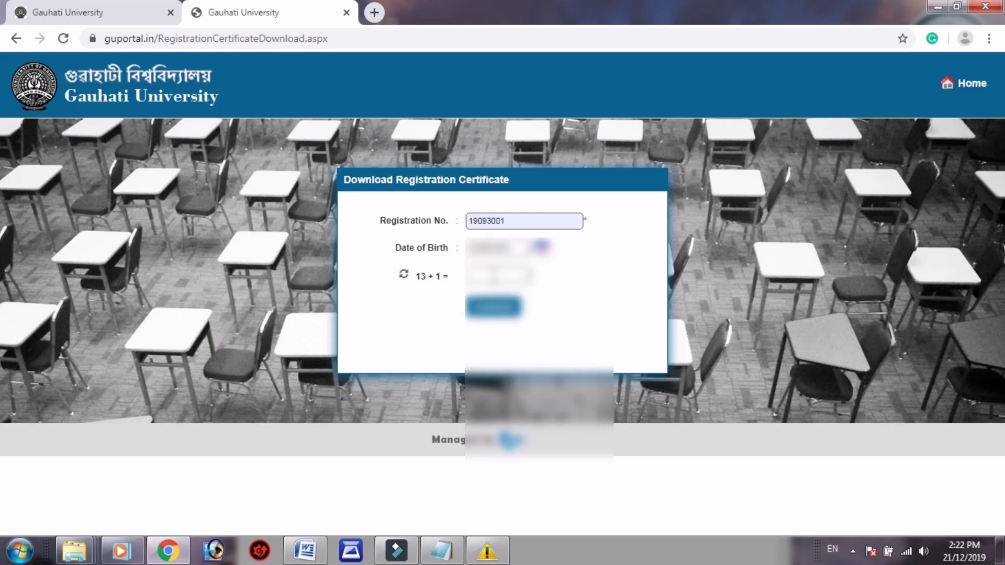
{"action": "left_click", "coordinate": [510, 438]}
{"action": "left_click", "coordinate": [493, 307]}
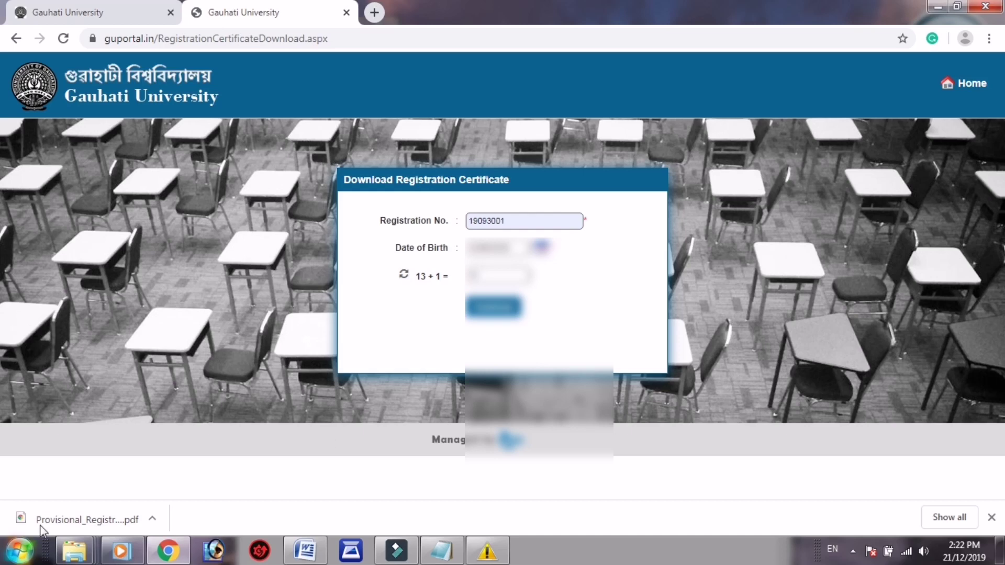
{"action": "left_click", "coordinate": [24, 520]}
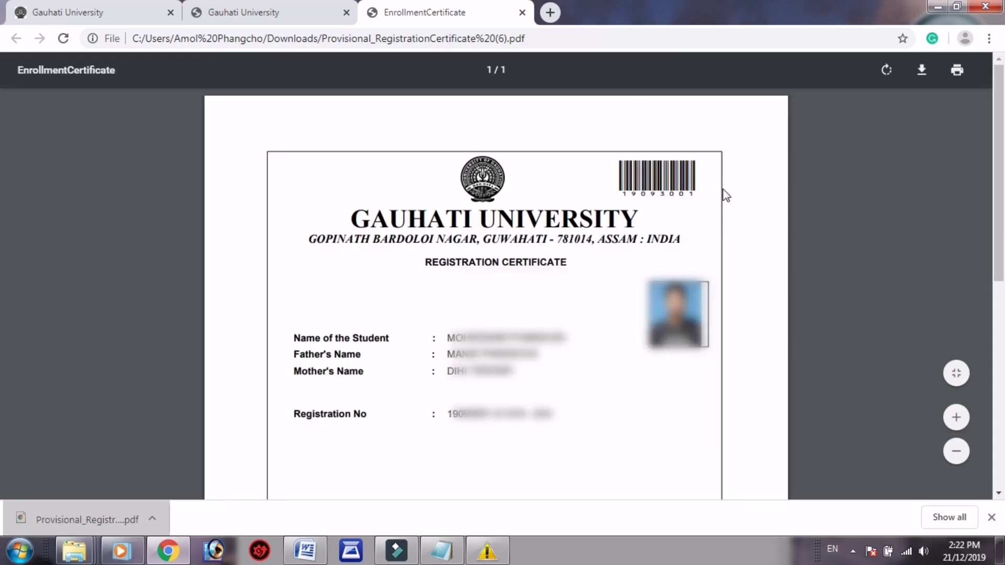
{"action": "scroll", "coordinate": [385, 357], "scroll_direction": "down", "scroll_amount": 8}
{"action": "scroll", "coordinate": [544, 377], "scroll_direction": "up", "scroll_amount": 8}
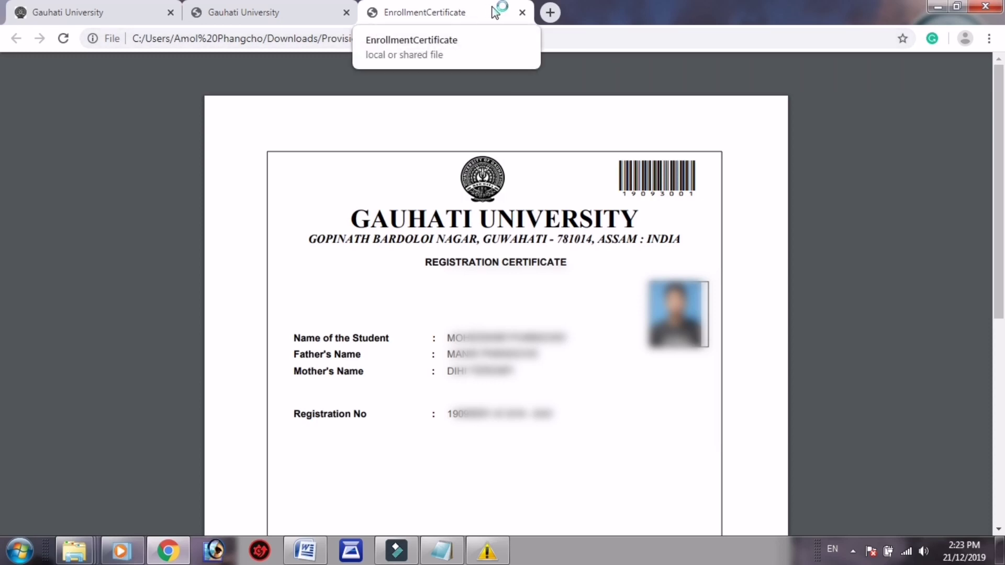
{"action": "left_click", "coordinate": [522, 12]}
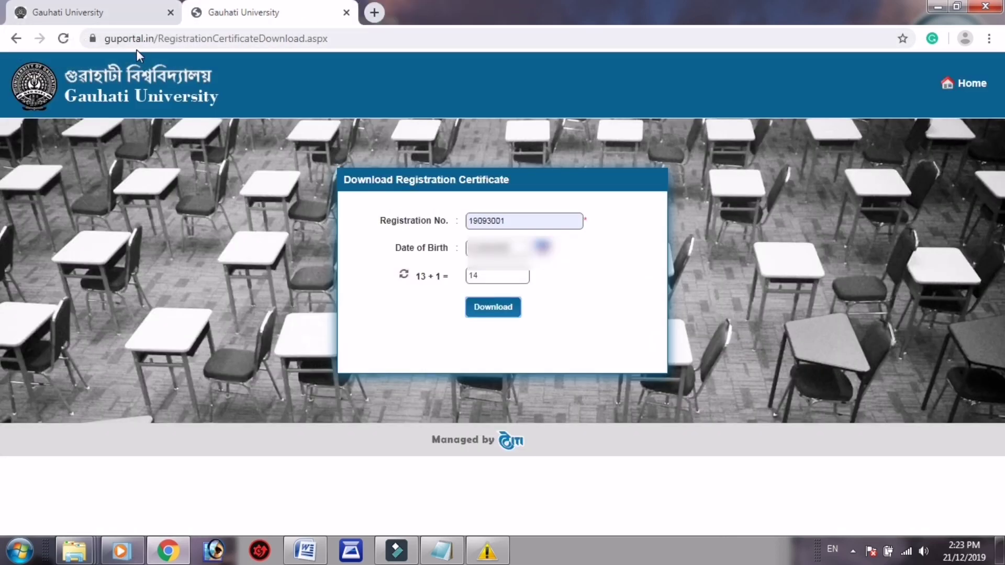
Step: Sign the current student out of the portal and return to the main page
{"action": "left_click", "coordinate": [152, 13]}
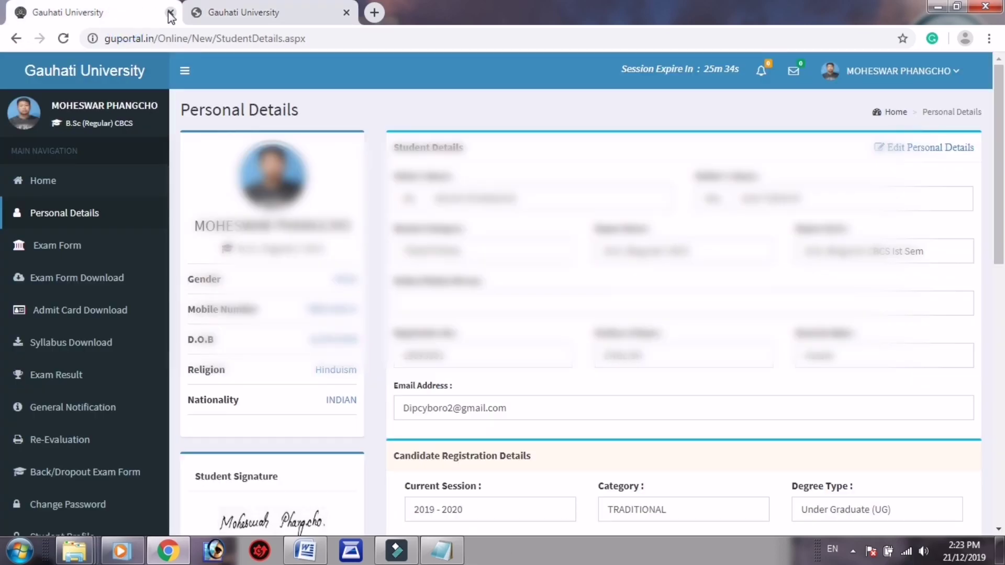
{"action": "left_click", "coordinate": [911, 71]}
{"action": "left_click", "coordinate": [919, 240]}
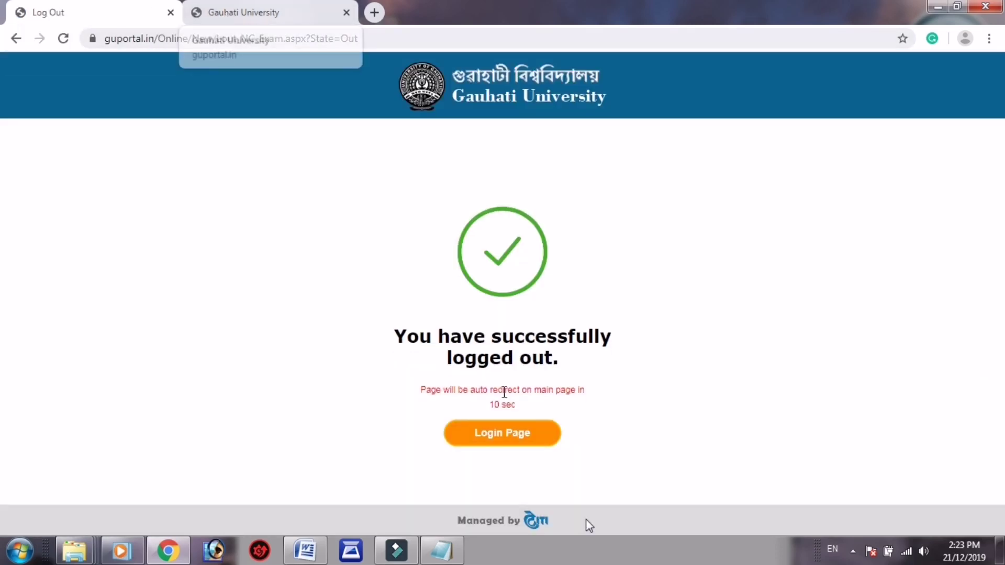
{"action": "left_click", "coordinate": [512, 436]}
Step: Close the registration certificate form tab and bring up the Student Portal login page
{"action": "left_click", "coordinate": [269, 12]}
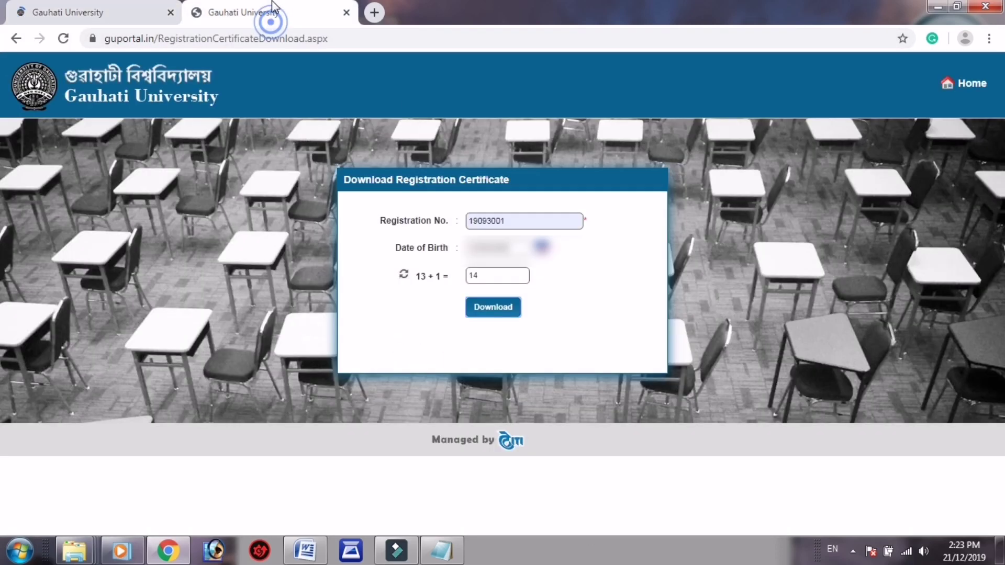
{"action": "left_click", "coordinate": [346, 13]}
{"action": "left_click", "coordinate": [495, 251]}
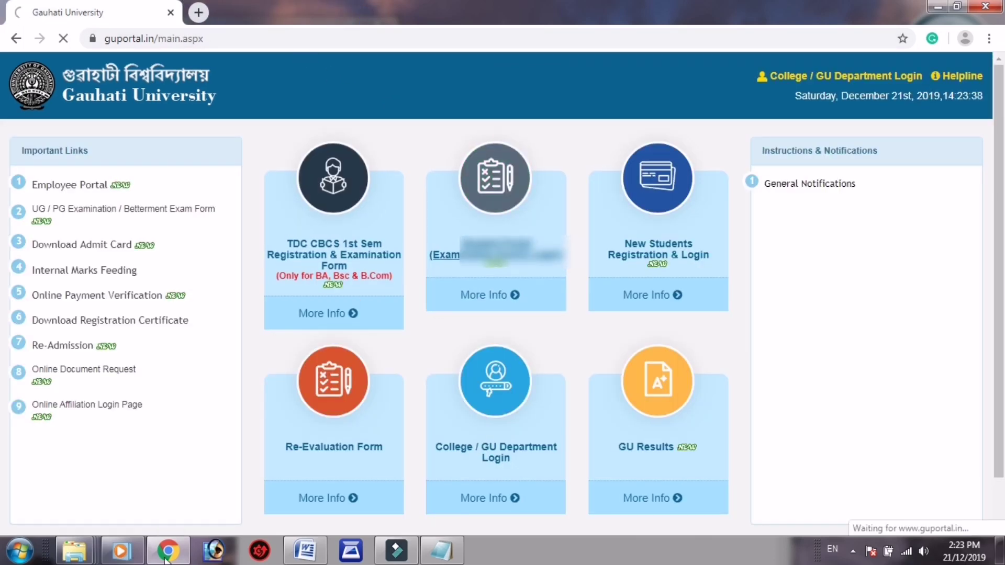
{"action": "left_click", "coordinate": [443, 551]}
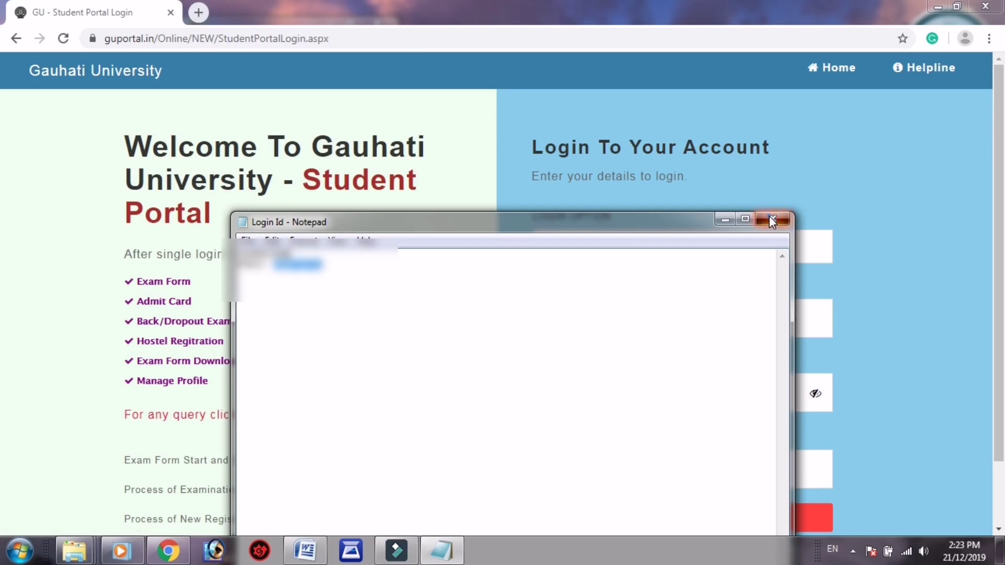
Step: Close the previous student's notes and open the next student's saved login details from the 2019 folder
{"action": "left_click", "coordinate": [769, 217]}
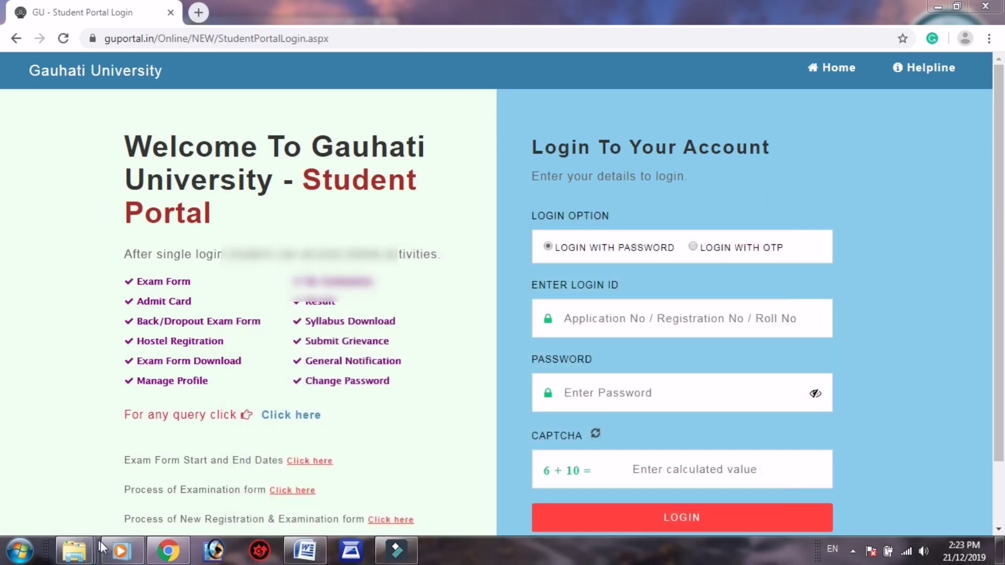
{"action": "mouse_move", "coordinate": [74, 551]}
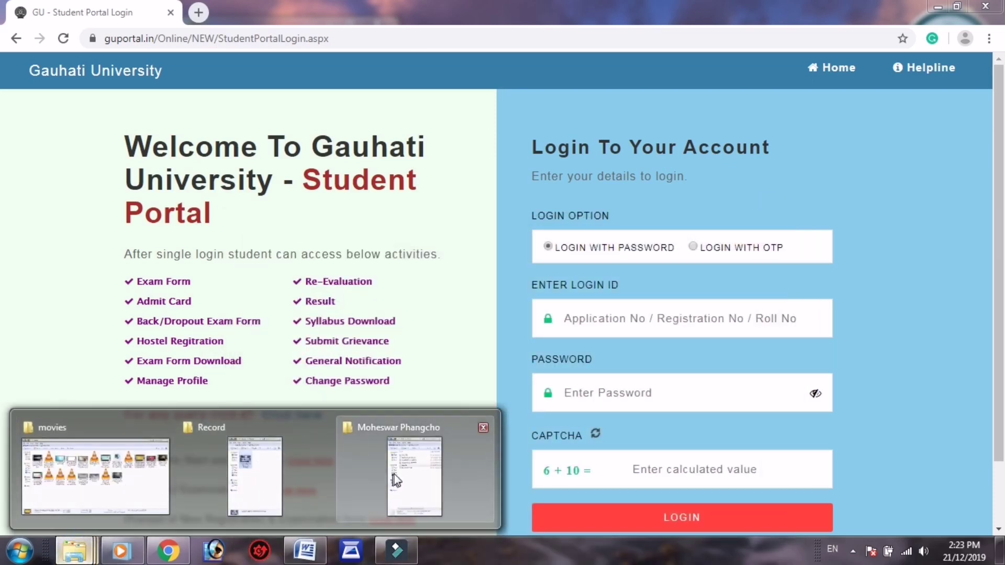
{"action": "left_click", "coordinate": [414, 474]}
{"action": "left_click", "coordinate": [76, 51]}
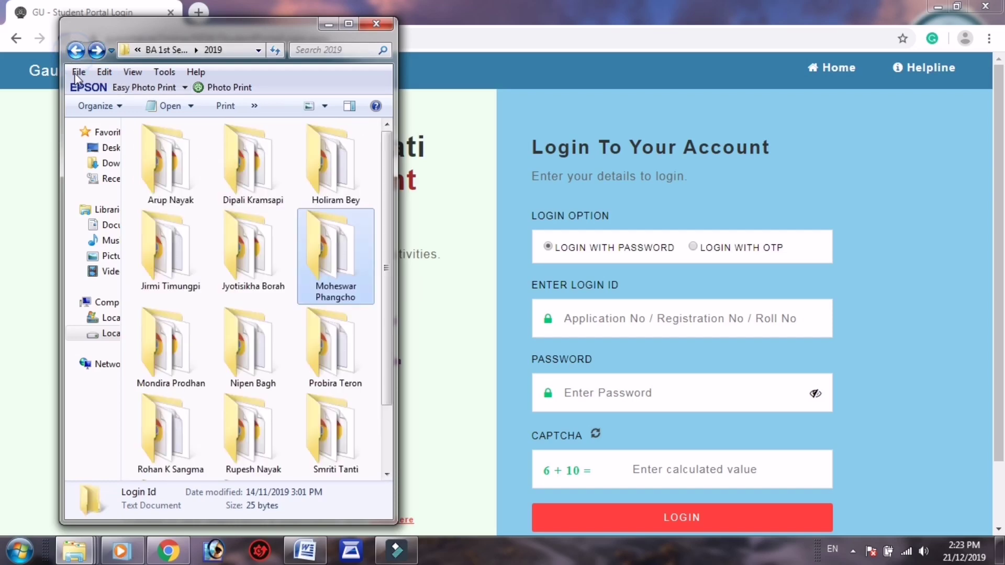
{"action": "double_click", "coordinate": [170, 356]}
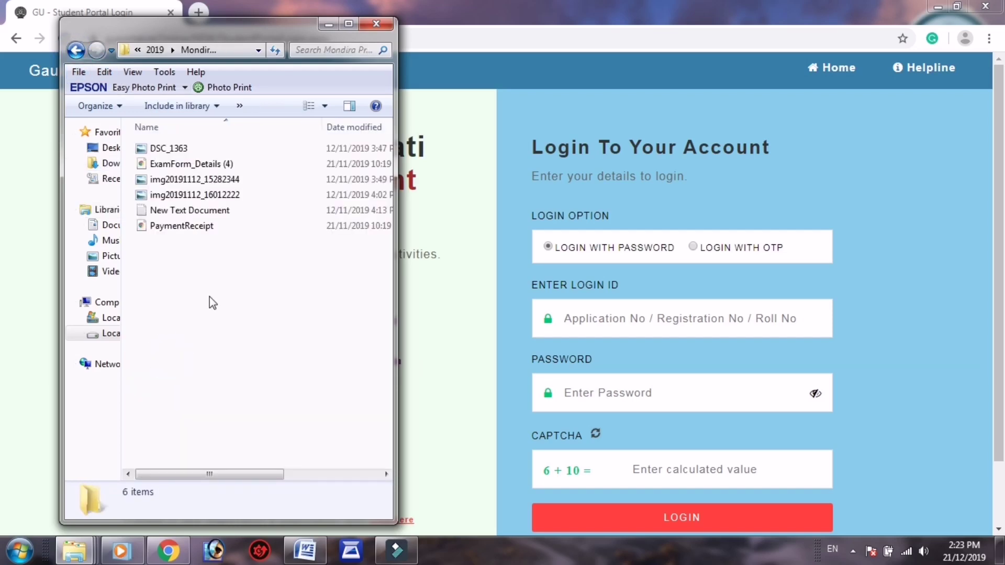
{"action": "double_click", "coordinate": [174, 212]}
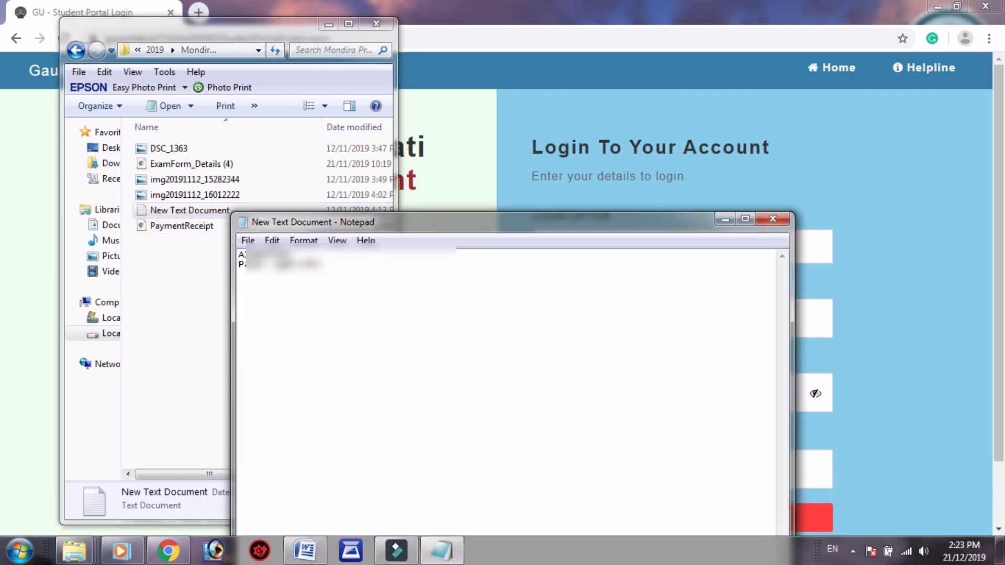
Step: Copy the student's login ID from the notes into the portal's login ID field
{"action": "left_click_drag", "start_coordinate": [294, 224], "coordinate": [355, 323]}
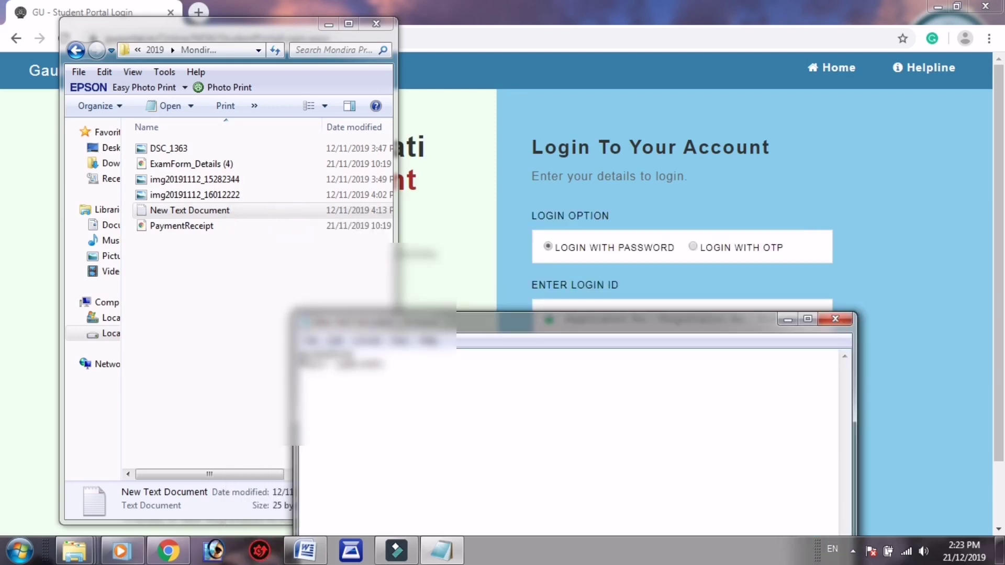
{"action": "double_click", "coordinate": [325, 356]}
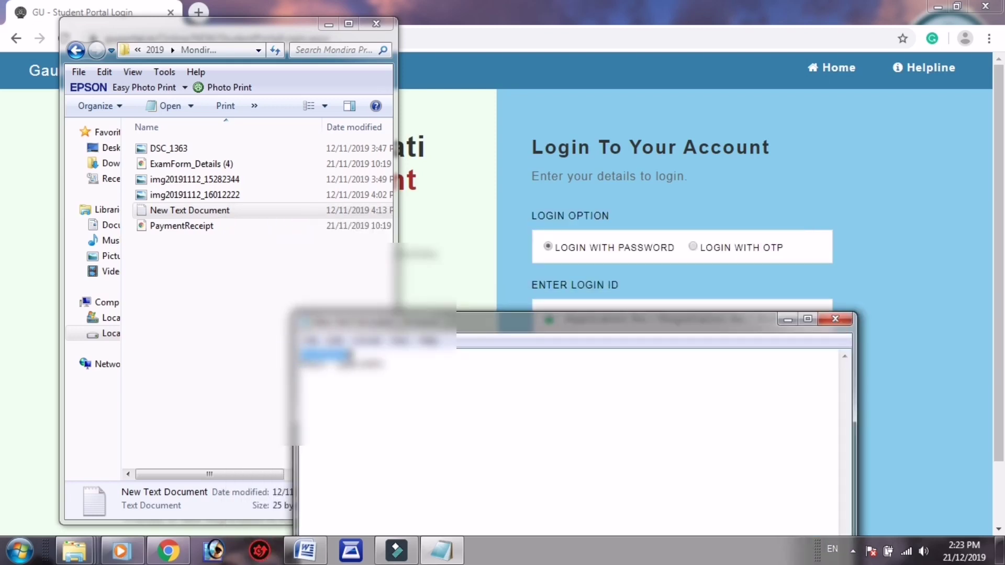
{"action": "right_click", "coordinate": [340, 354]}
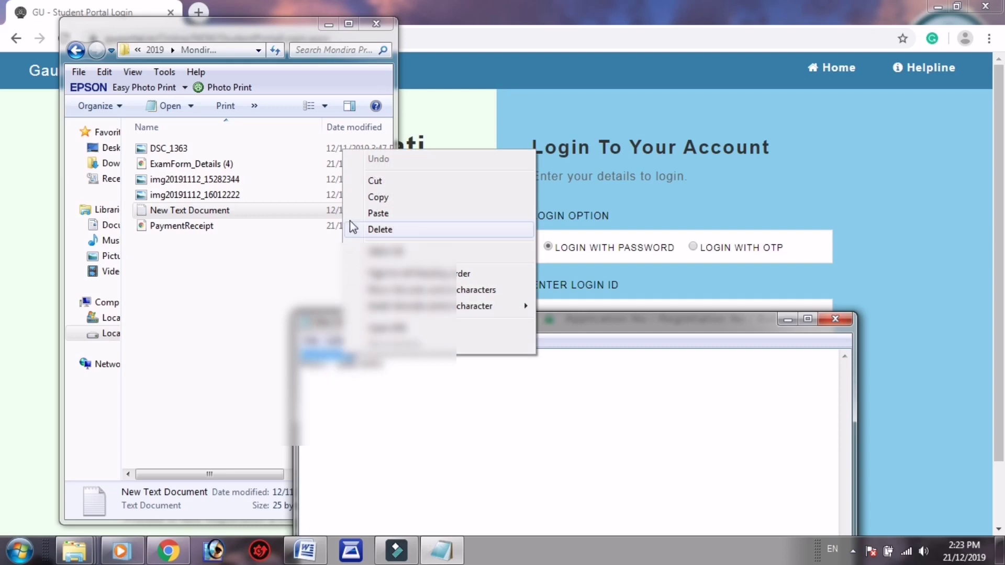
{"action": "left_click", "coordinate": [360, 199]}
{"action": "left_click", "coordinate": [502, 3]}
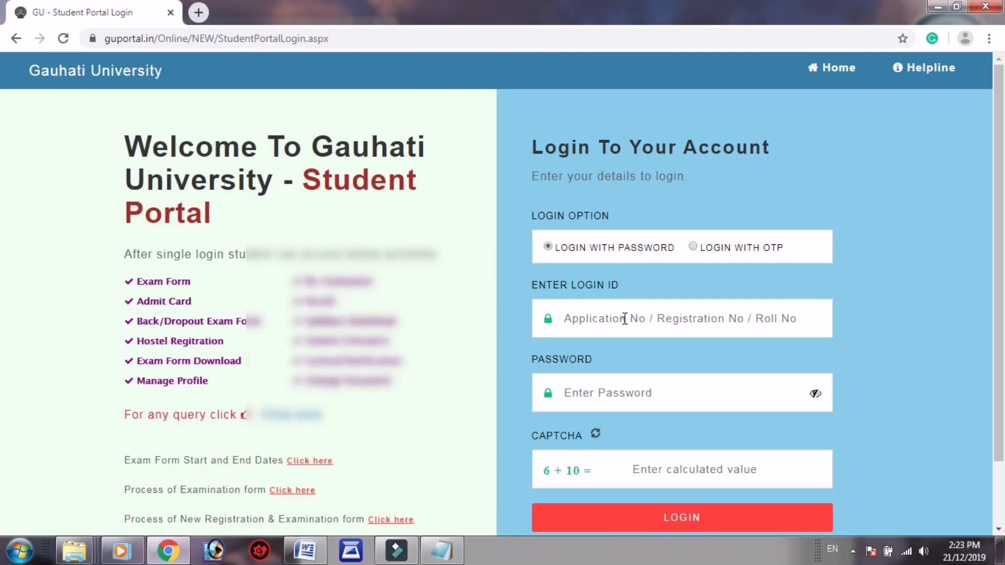
{"action": "right_click", "coordinate": [626, 321]}
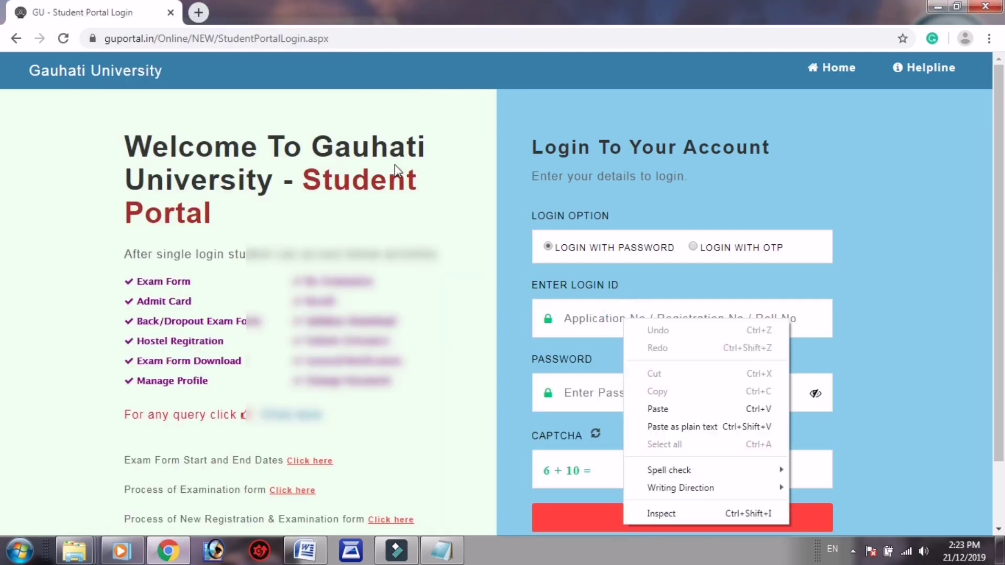
{"action": "left_click", "coordinate": [654, 409]}
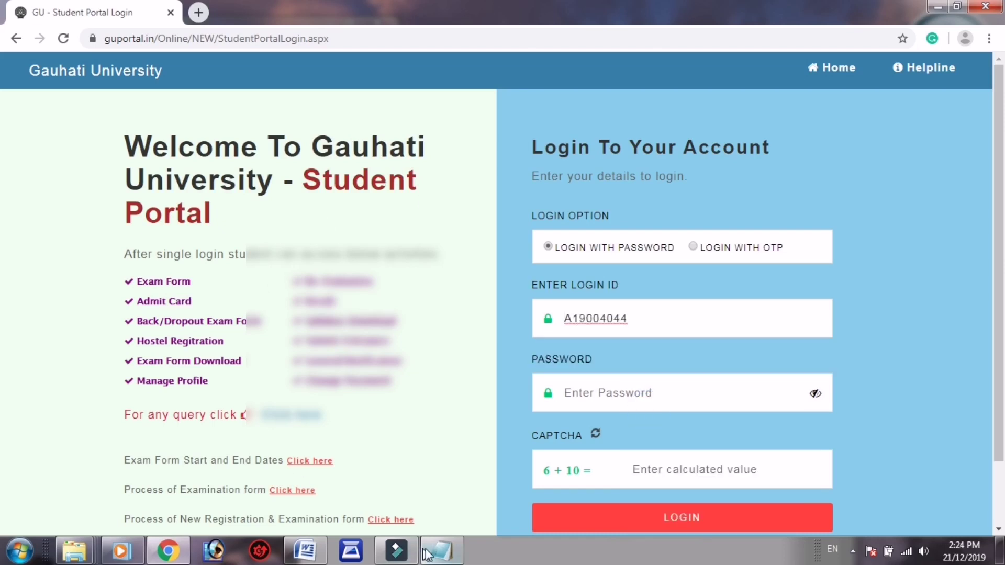
Step: Copy the student's password from the notes into the login form's password field
{"action": "left_click", "coordinate": [441, 550]}
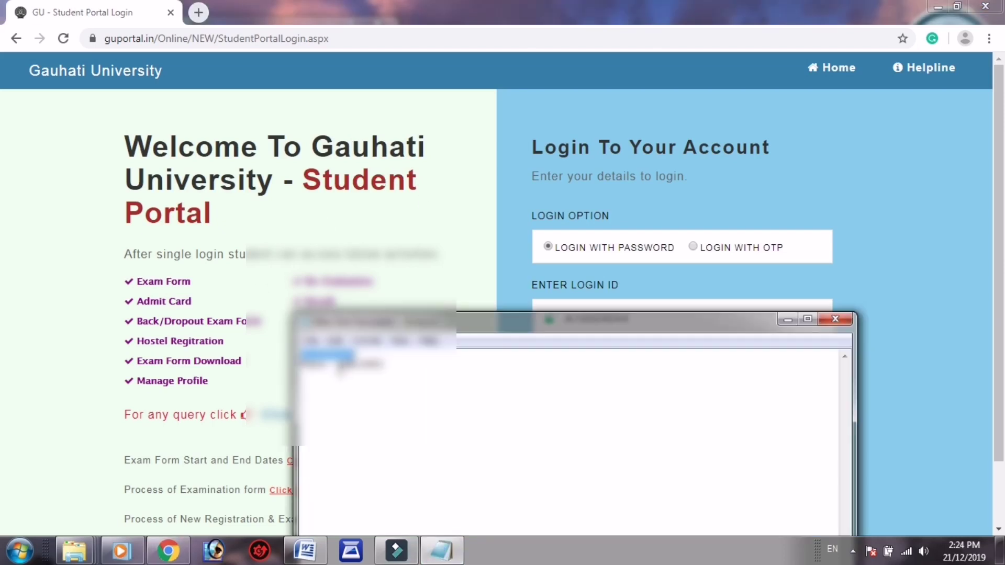
{"action": "left_click_drag", "start_coordinate": [338, 365], "coordinate": [382, 367]}
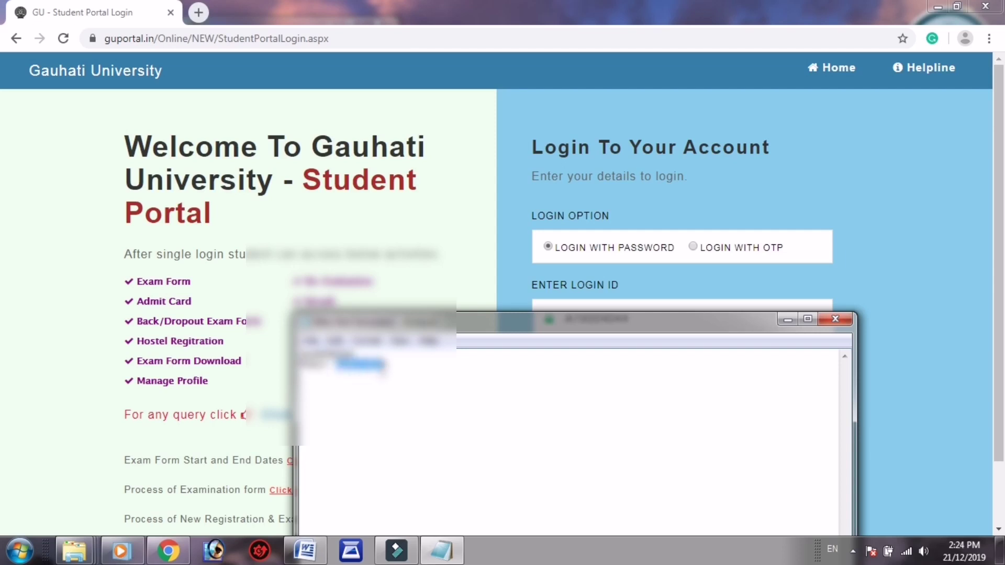
{"action": "right_click", "coordinate": [371, 365]}
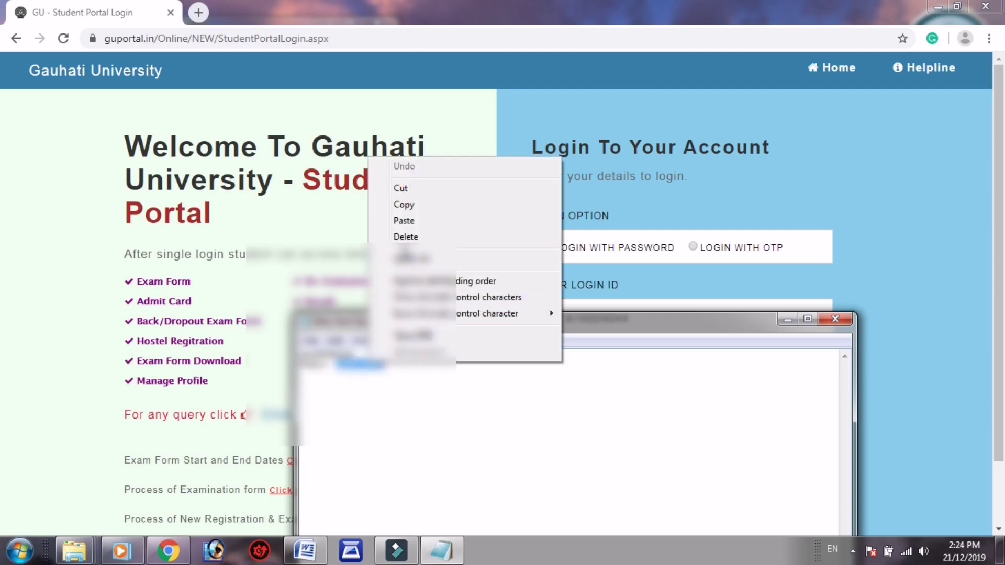
{"action": "left_click", "coordinate": [404, 204]}
{"action": "left_click", "coordinate": [649, 168]}
{"action": "left_click", "coordinate": [655, 405]}
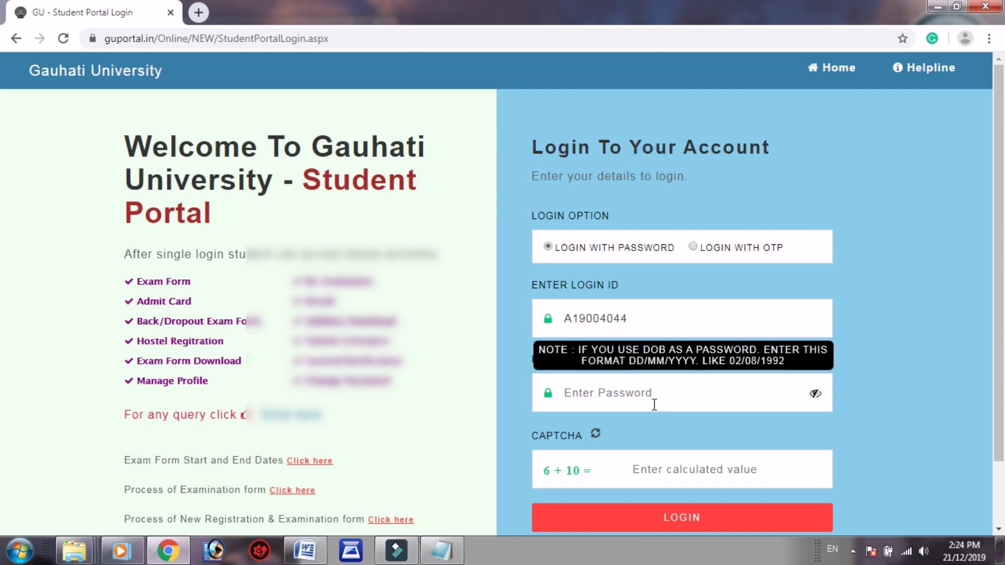
{"action": "right_click", "coordinate": [648, 391]}
{"action": "left_click", "coordinate": [673, 273]}
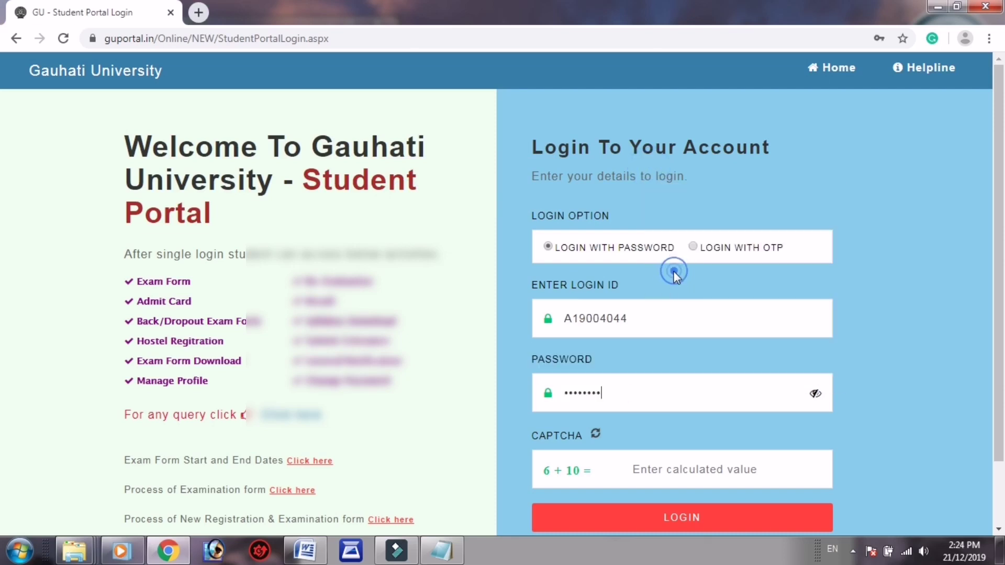
Step: Answer the arithmetic captcha with 16 and submit the login form
{"action": "mouse_move", "coordinate": [629, 397]}
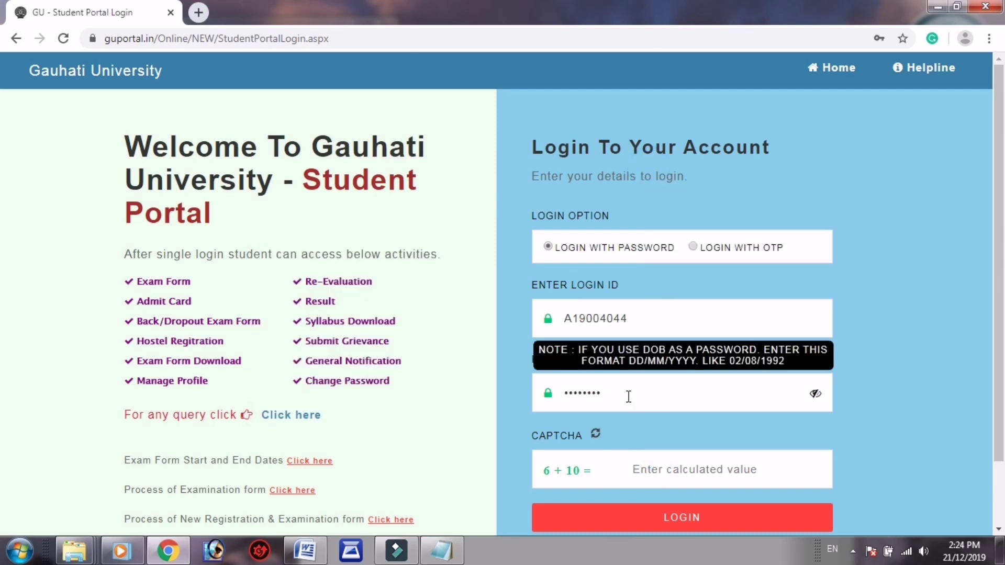
{"action": "type", "text": "16"}
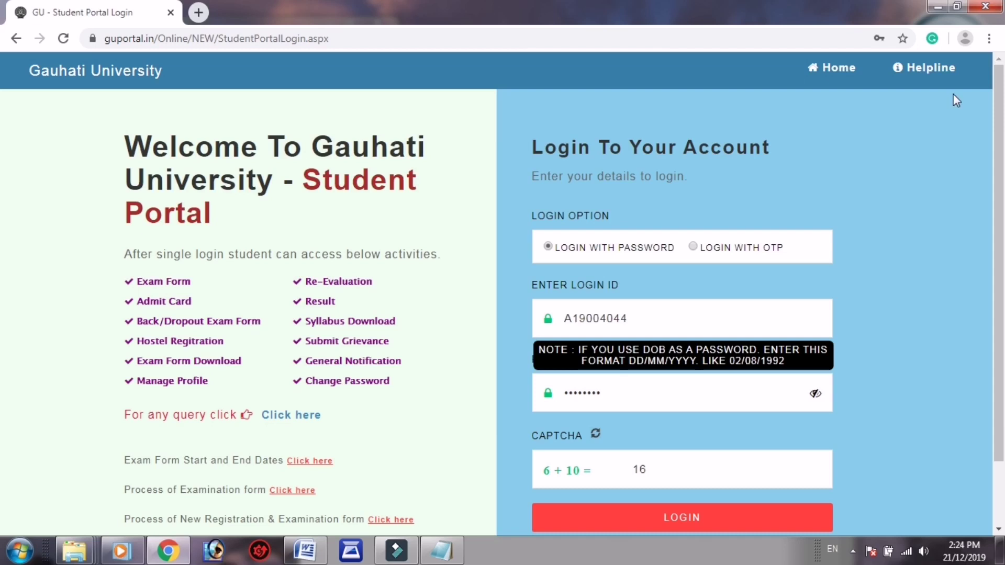
{"action": "left_click", "coordinate": [707, 515]}
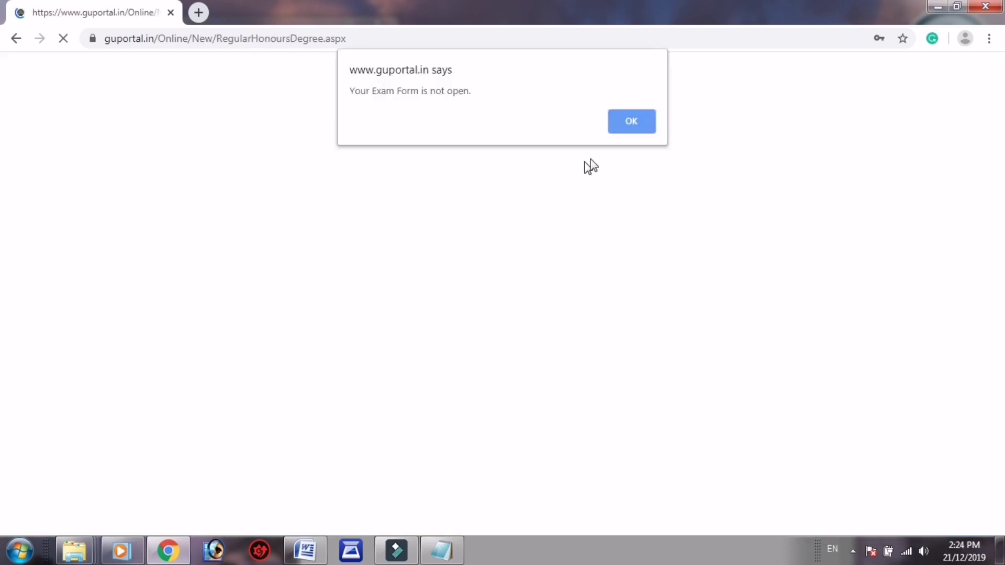
Step: Dismiss the exam-form alert, check the empty Admit Card Download section, and start a new tab
{"action": "left_click", "coordinate": [632, 121]}
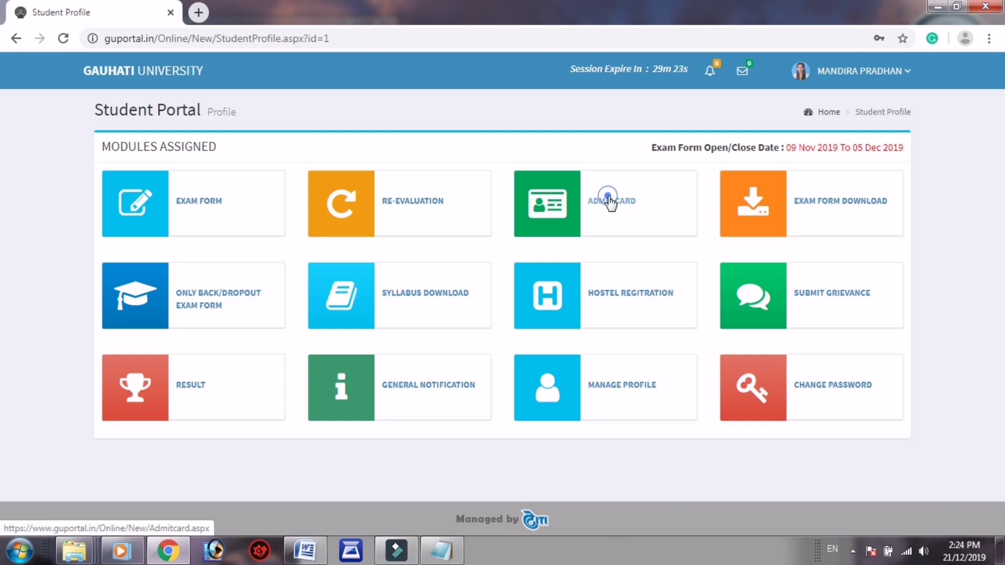
{"action": "left_click", "coordinate": [609, 201]}
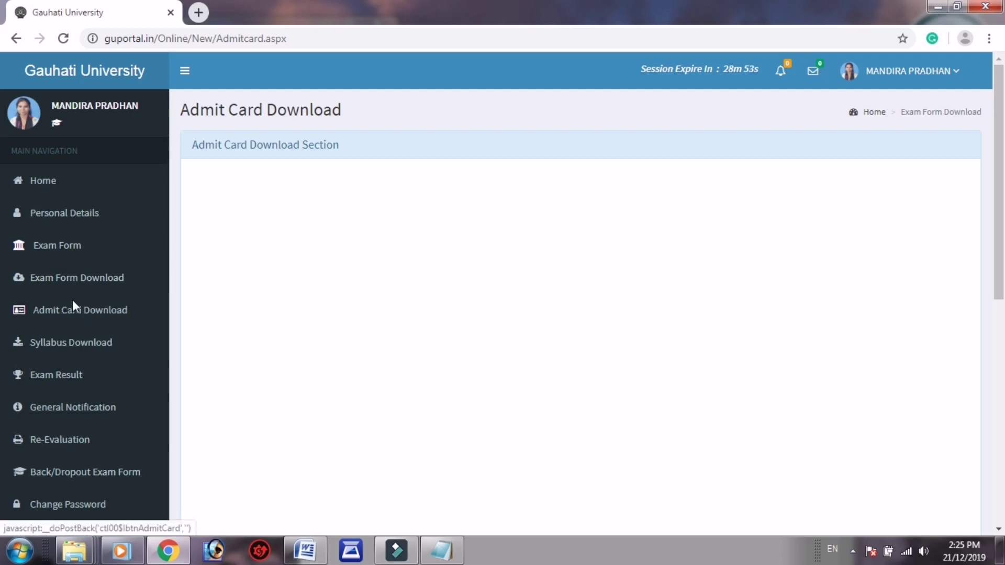
{"action": "left_click", "coordinate": [82, 312]}
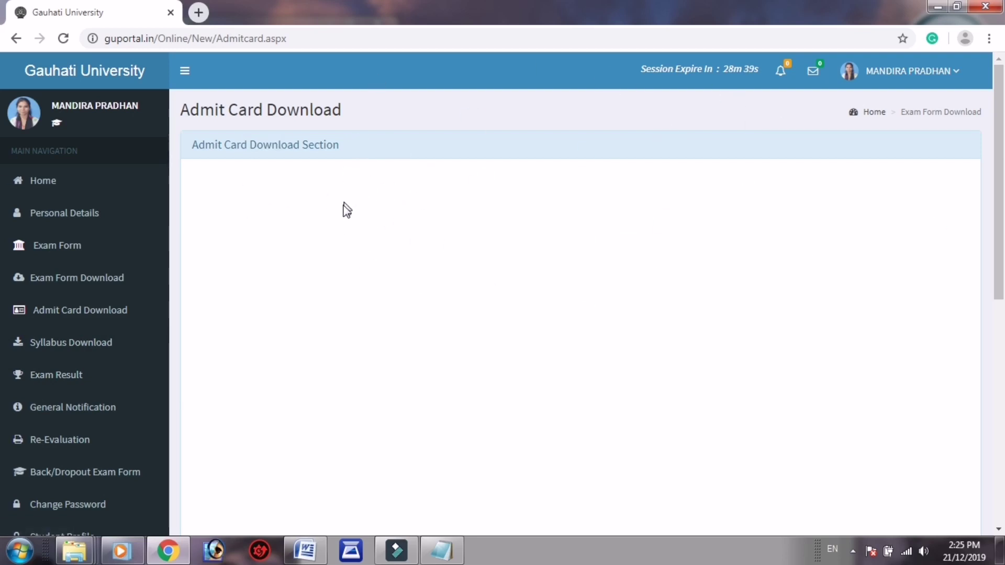
{"action": "left_click", "coordinate": [199, 12]}
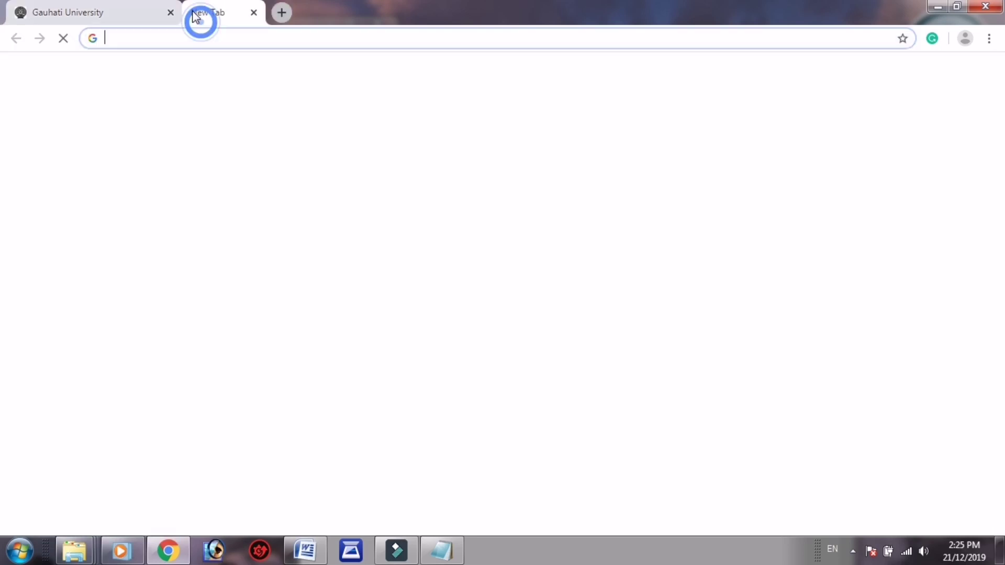
Step: Load the GU home page in the new tab, view the student's Personal Details, then open Download Admit Card
{"action": "type", "text": "guportal.in"}
{"action": "key", "text": "Return"}
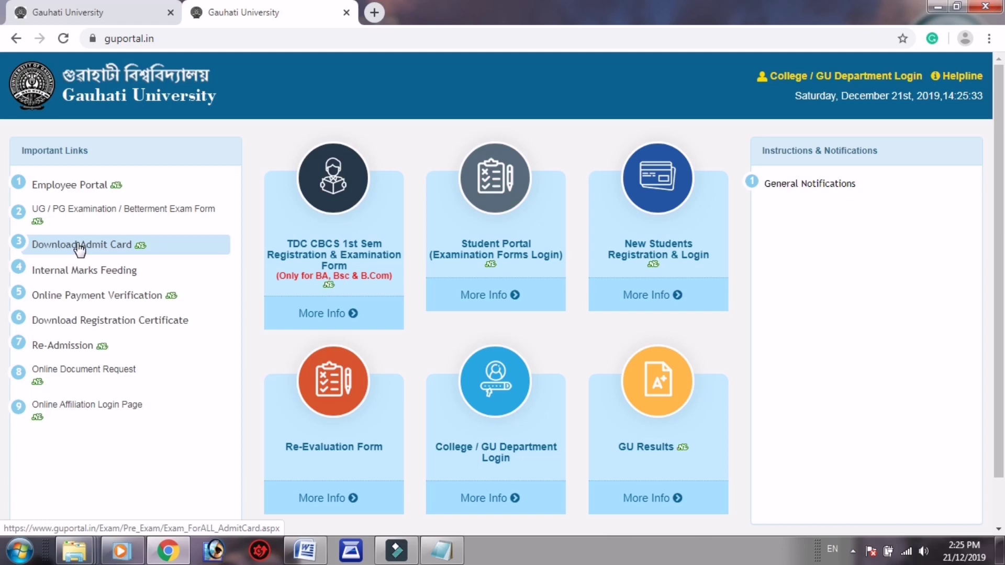
{"action": "left_click", "coordinate": [80, 11]}
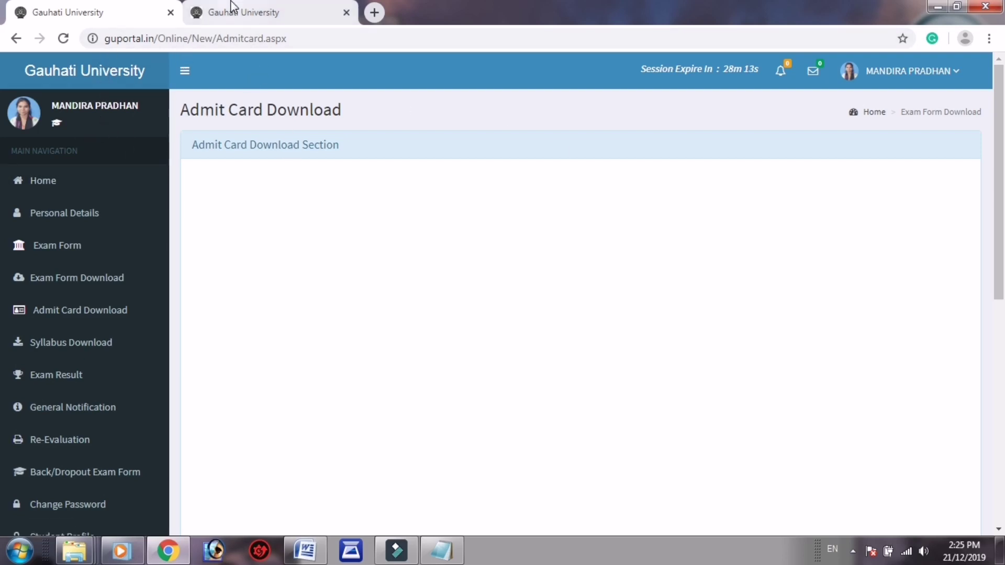
{"action": "left_click", "coordinate": [897, 73]}
{"action": "left_click", "coordinate": [796, 241]}
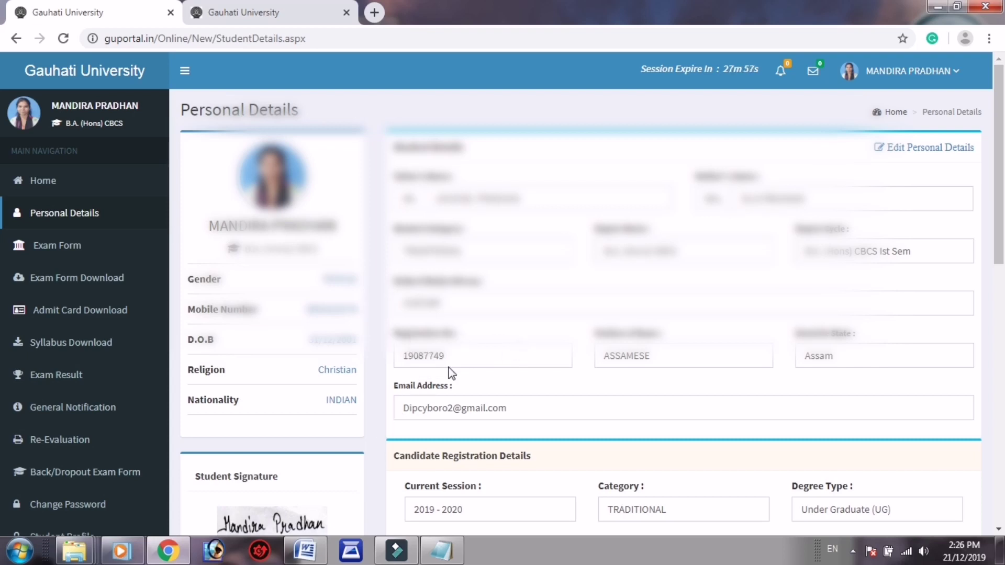
{"action": "left_click", "coordinate": [261, 11]}
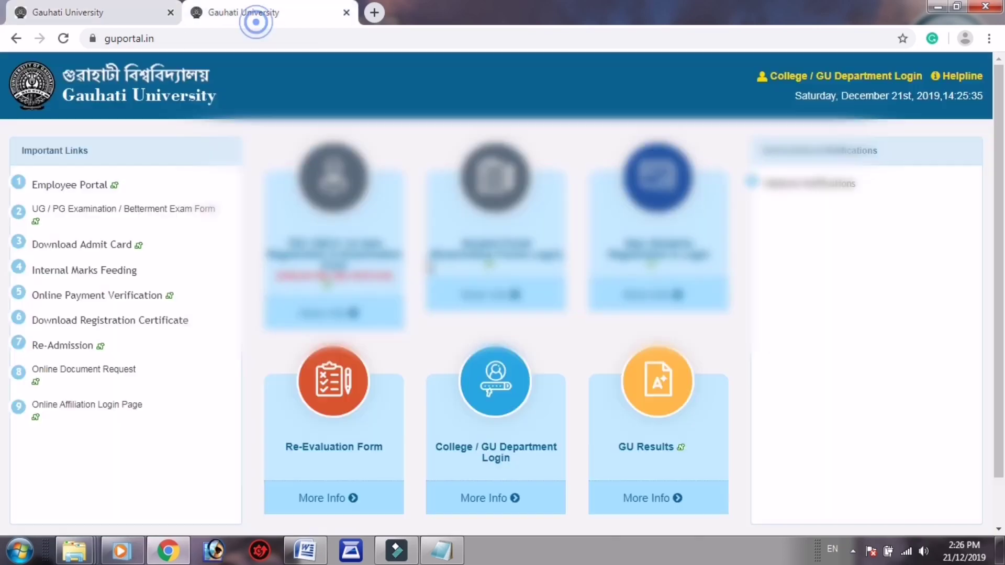
{"action": "left_click", "coordinate": [39, 246]}
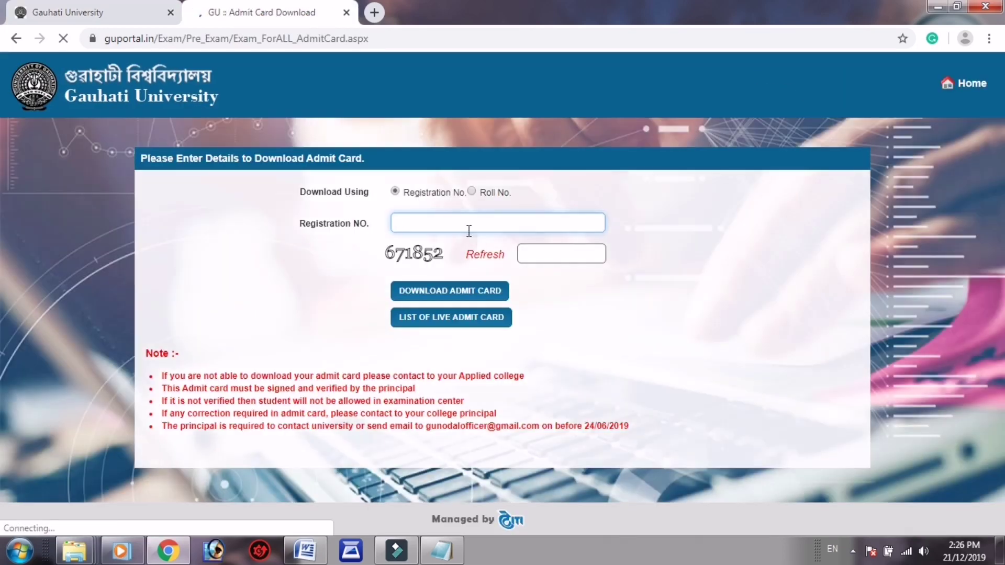
Step: Enter the student's registration number from the profile and captcha 671852 to download the admit card
{"action": "left_click", "coordinate": [469, 231]}
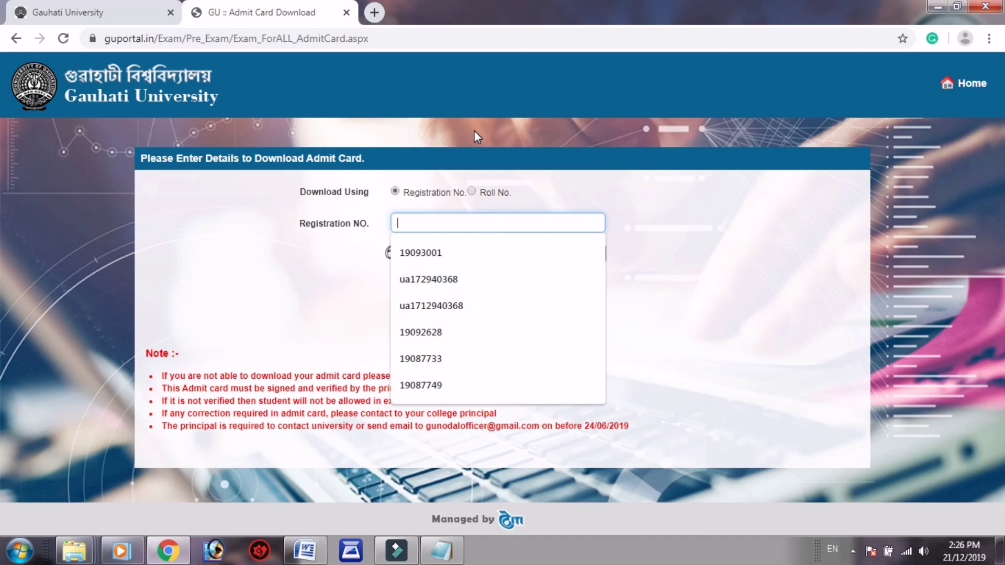
{"action": "left_click", "coordinate": [106, 7]}
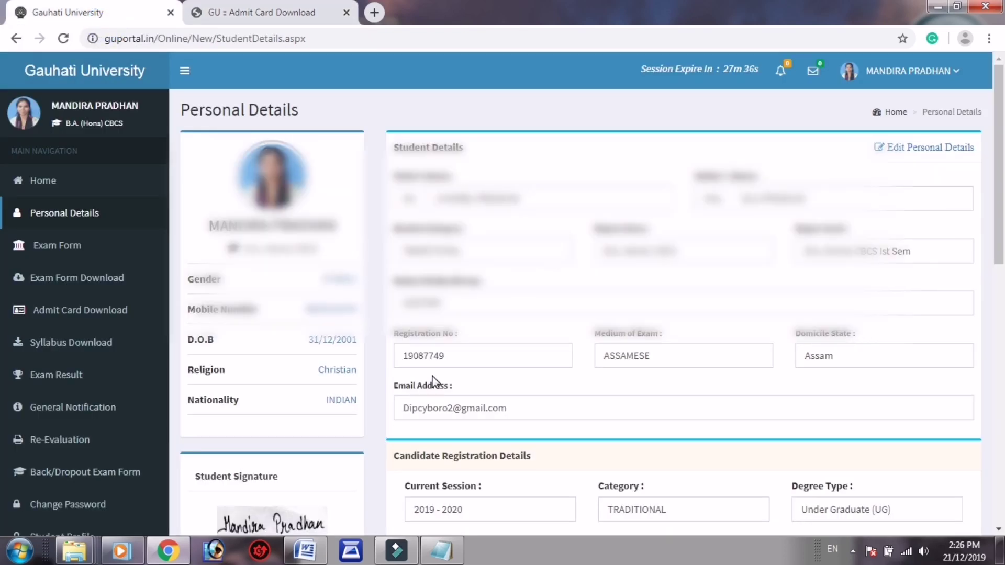
{"action": "left_click", "coordinate": [246, 12]}
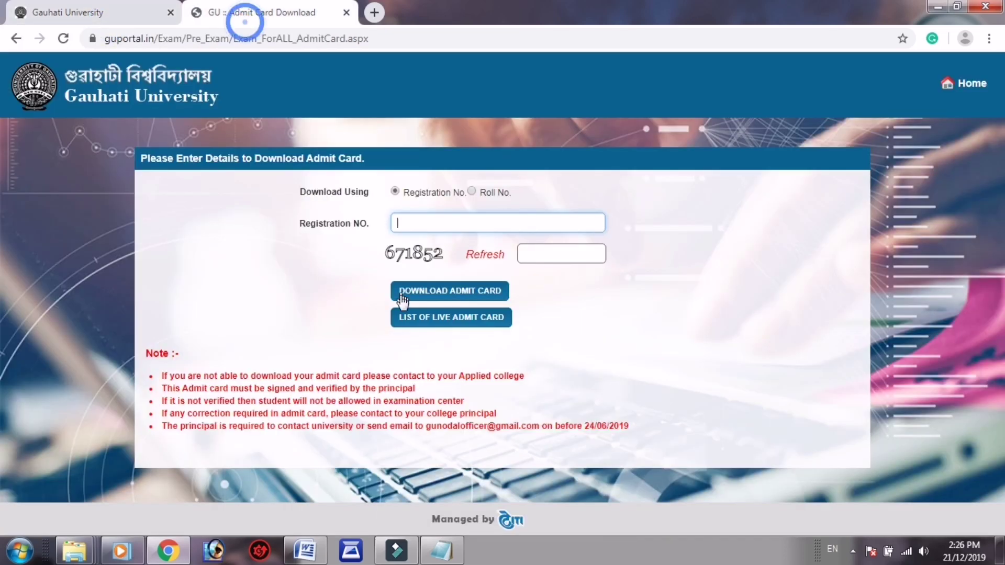
{"action": "type", "text": "190"}
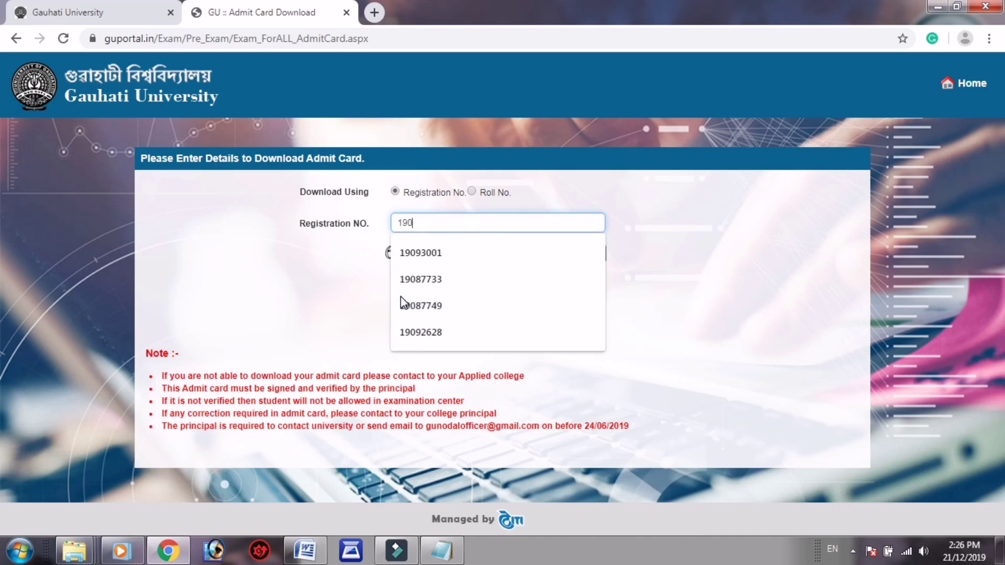
{"action": "type", "text": "8"}
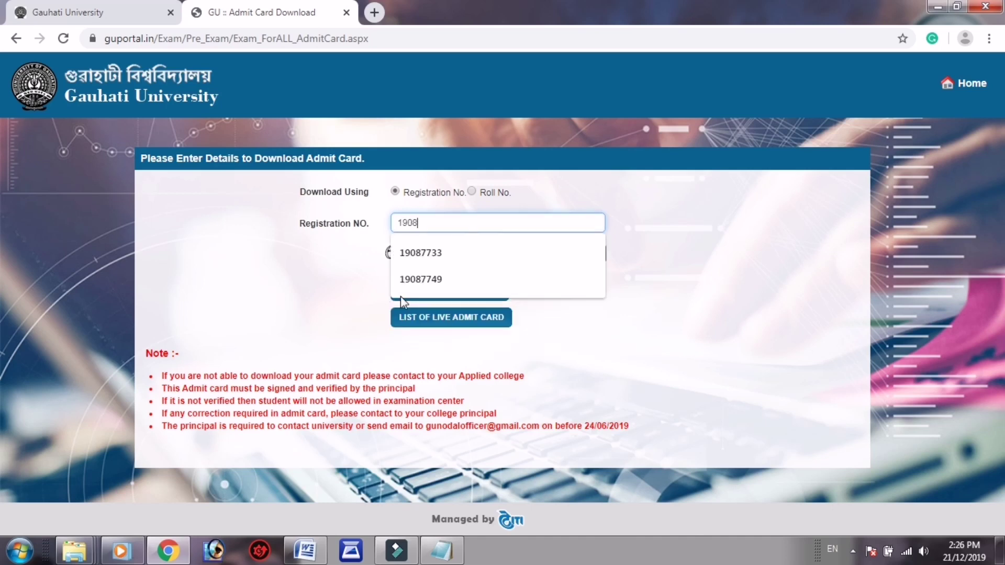
{"action": "left_click", "coordinate": [115, 2]}
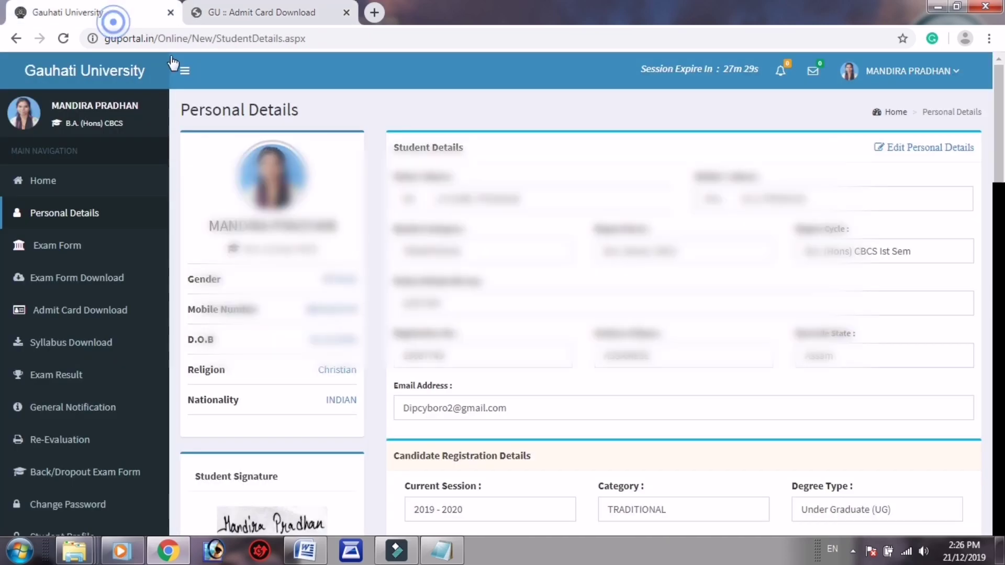
{"action": "left_click", "coordinate": [201, 6]}
{"action": "left_click", "coordinate": [449, 221]}
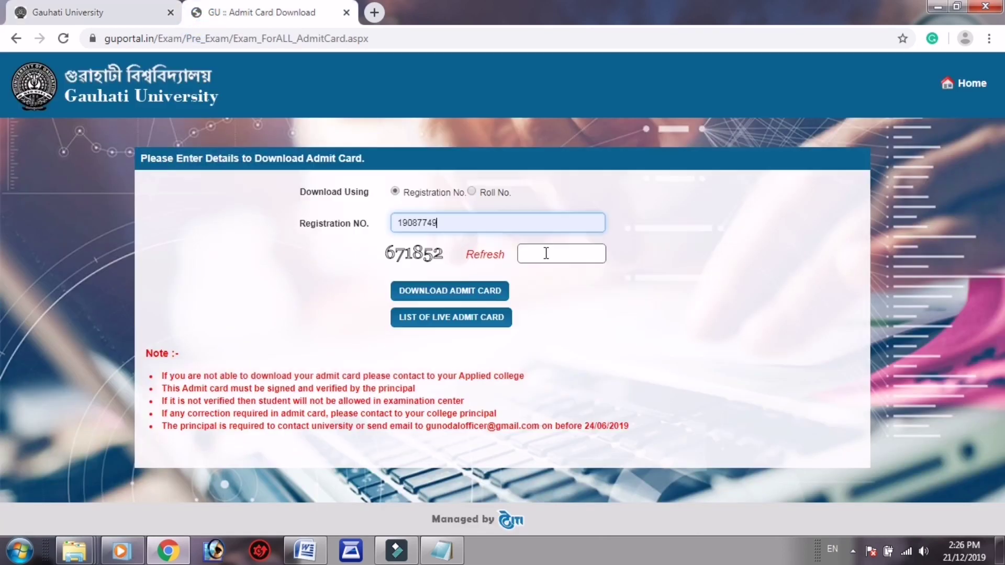
{"action": "left_click", "coordinate": [545, 253]}
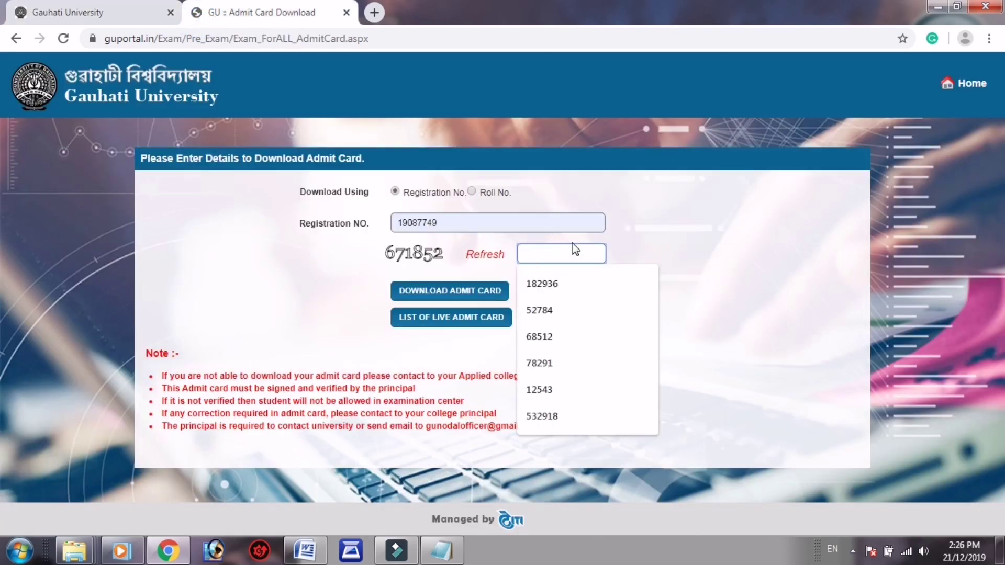
{"action": "type", "text": "671"}
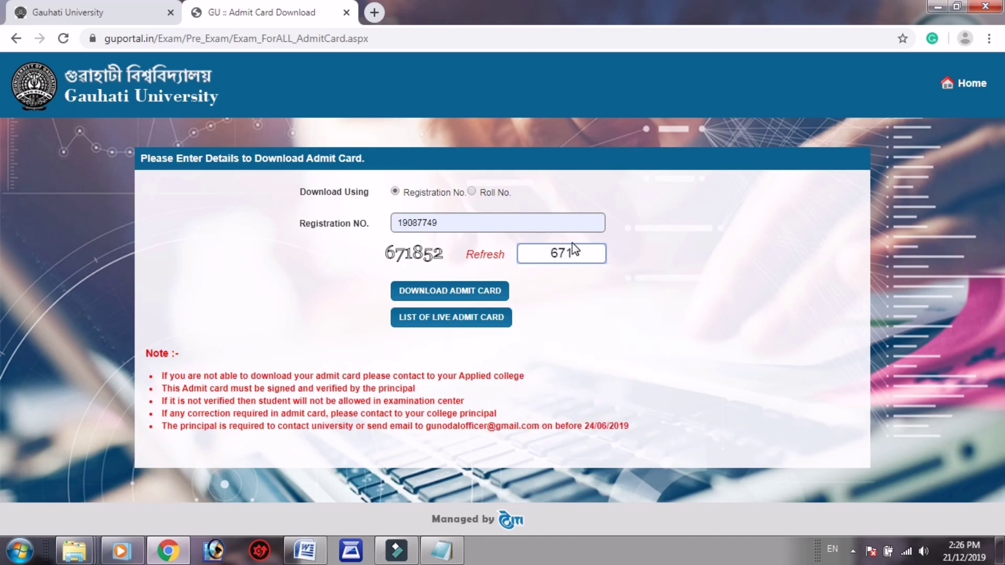
{"action": "type", "text": "852"}
{"action": "left_click", "coordinate": [447, 289]}
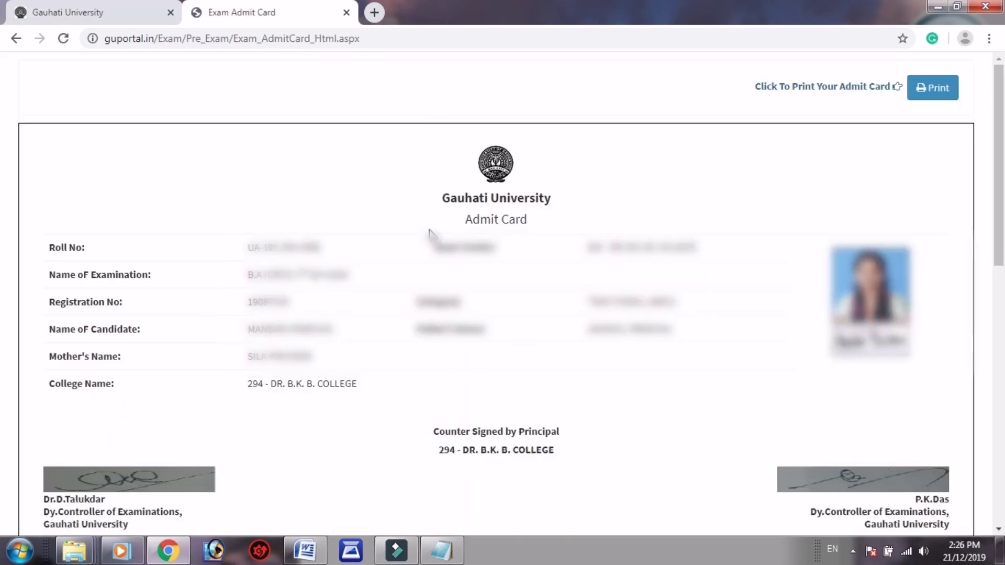
Step: On the logged-in tab, try Admit Card Download and dismiss the 'not generated yet' alert
{"action": "left_click", "coordinate": [25, 6]}
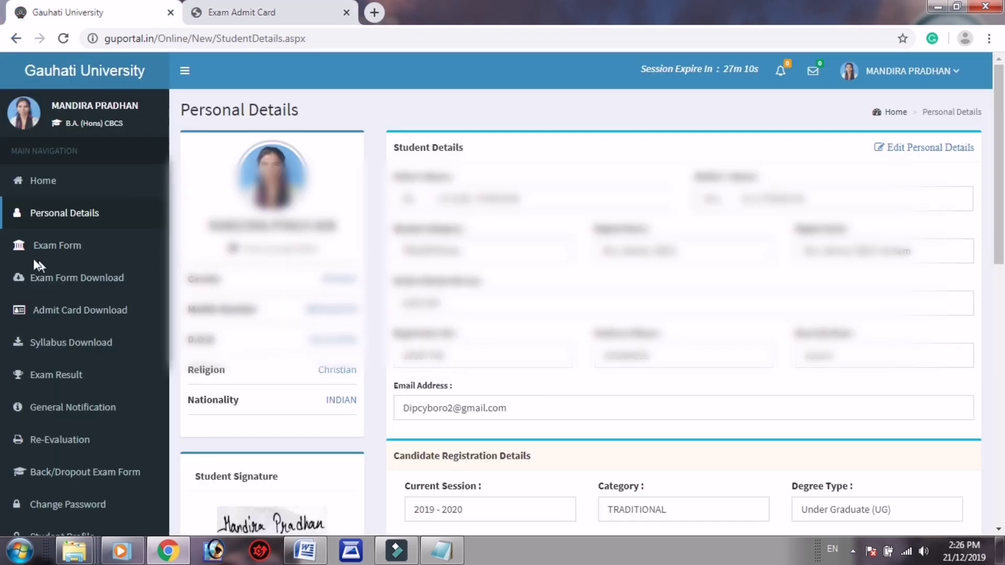
{"action": "left_click", "coordinate": [52, 311]}
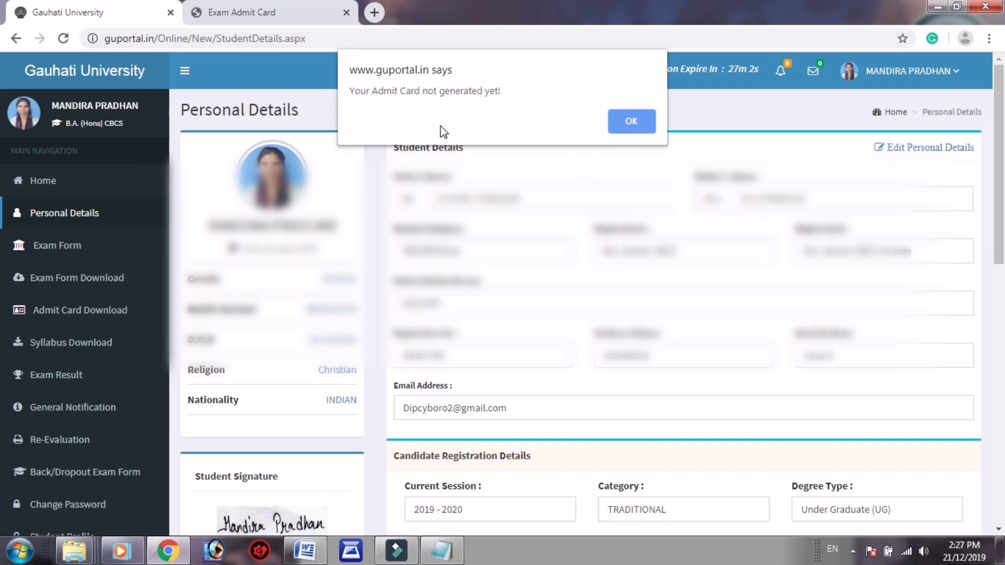
{"action": "left_click", "coordinate": [638, 124]}
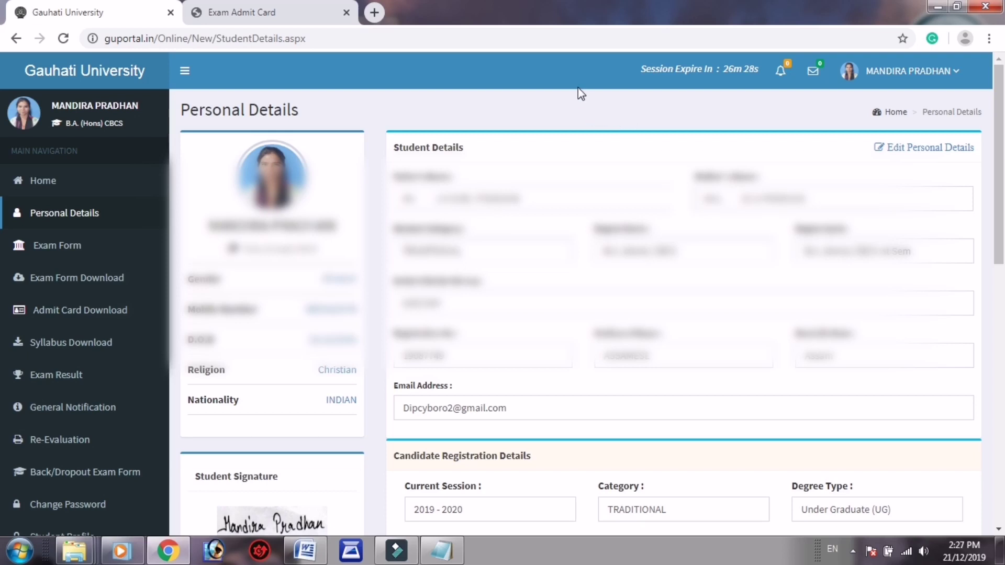